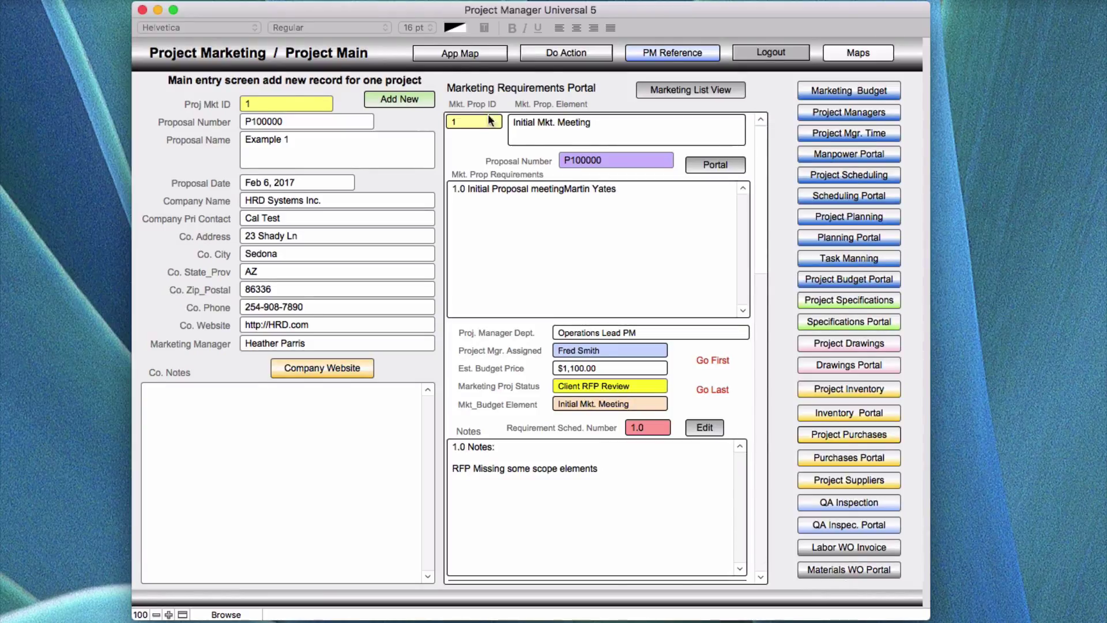
- Open the Proposal Budget Report and review the Proposal Status choices for requirement 1.0 and the available record actions
left_click(459, 53)
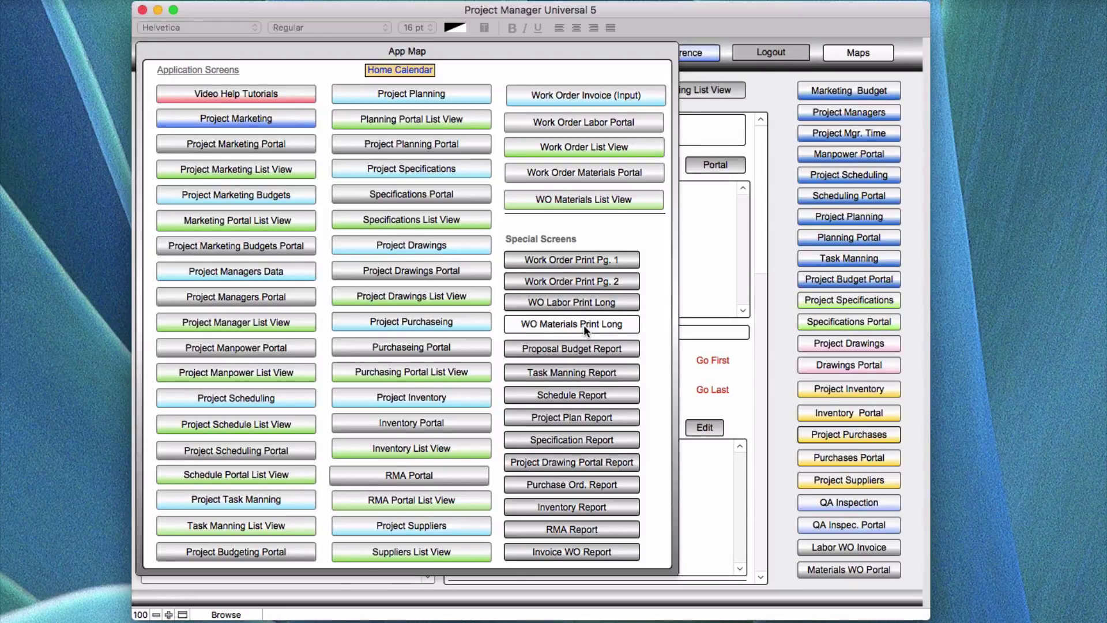
left_click(553, 349)
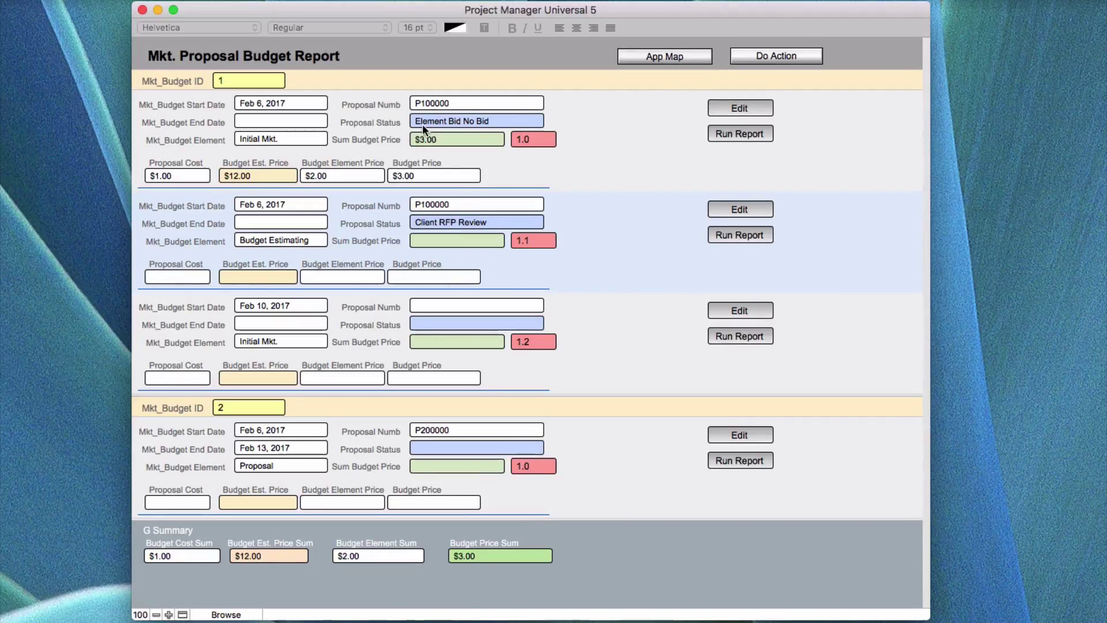
left_click(470, 122)
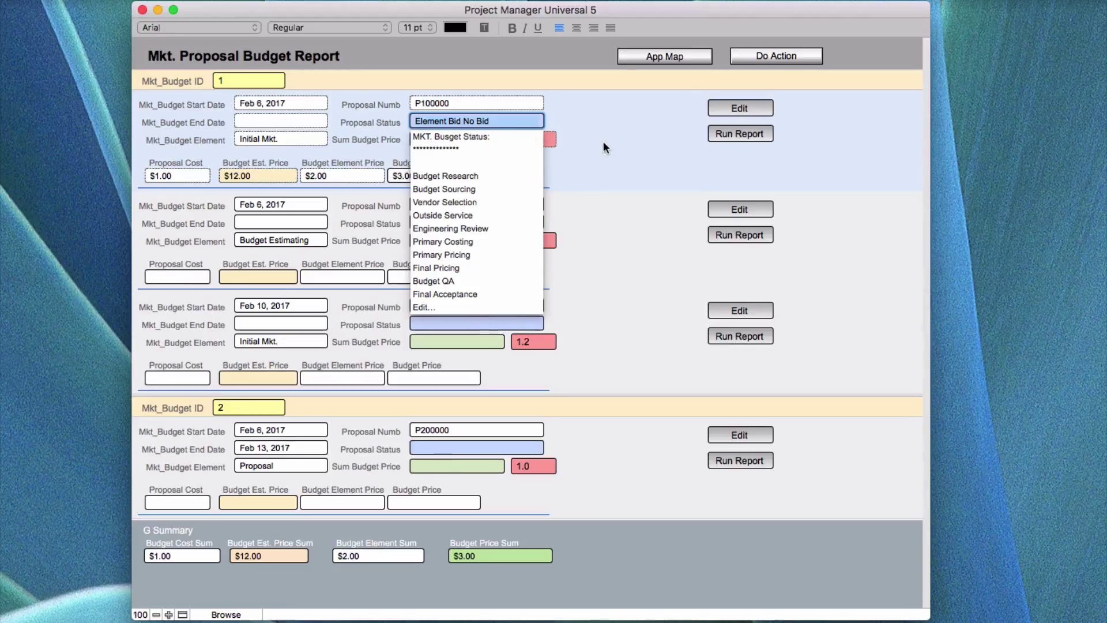
left_click(621, 139)
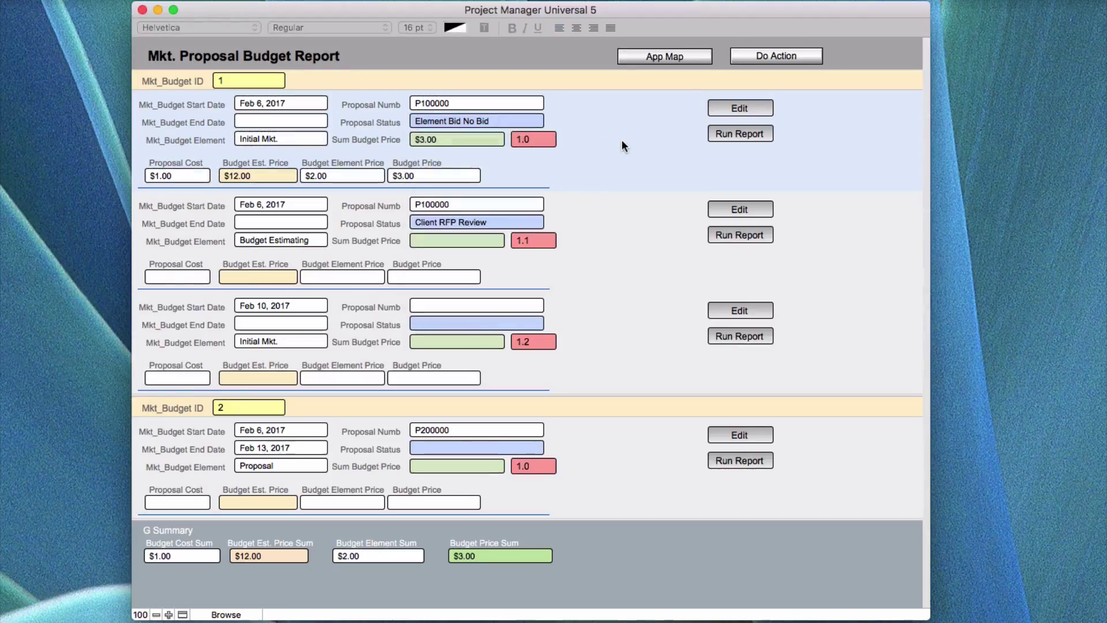
left_click(769, 55)
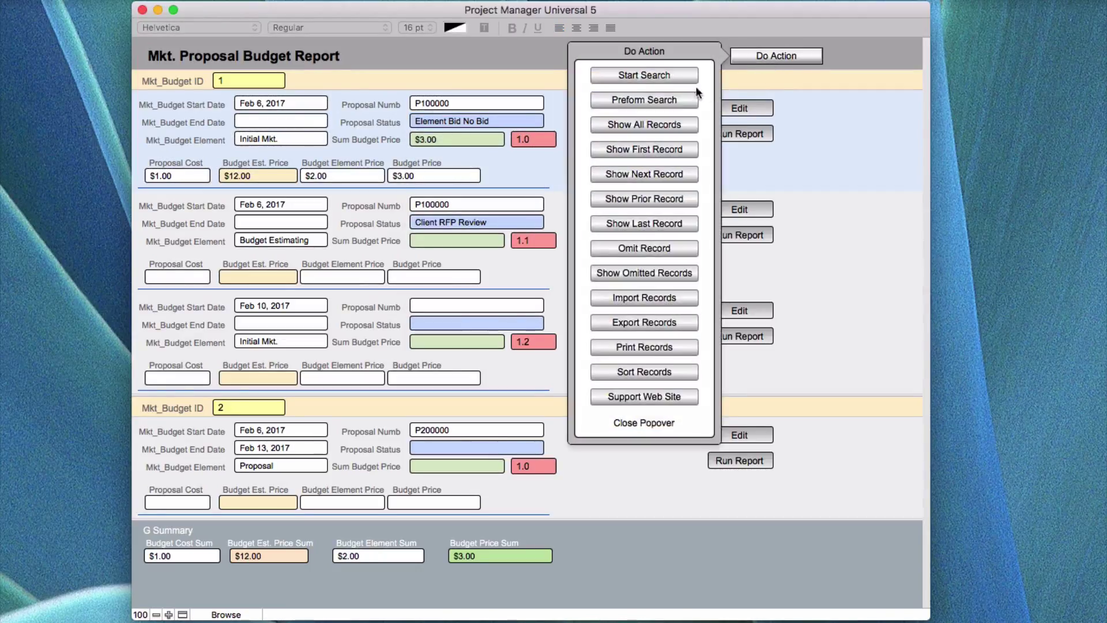
left_click(810, 119)
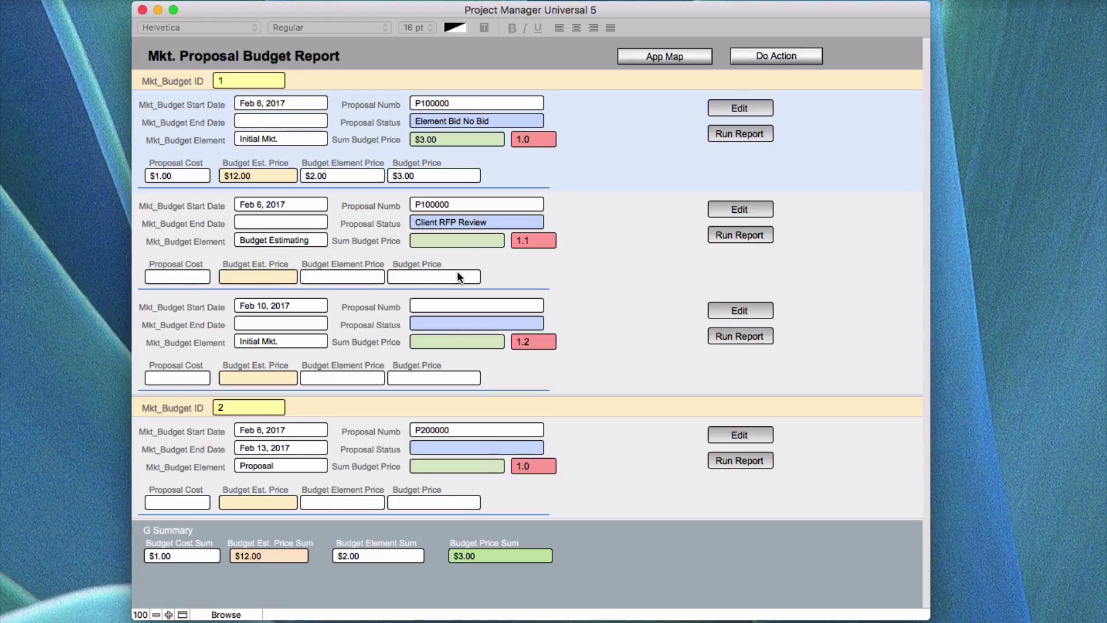
- Open the Budget Estimating element (1.1) in the budgeting portal and go to the first record
left_click(721, 209)
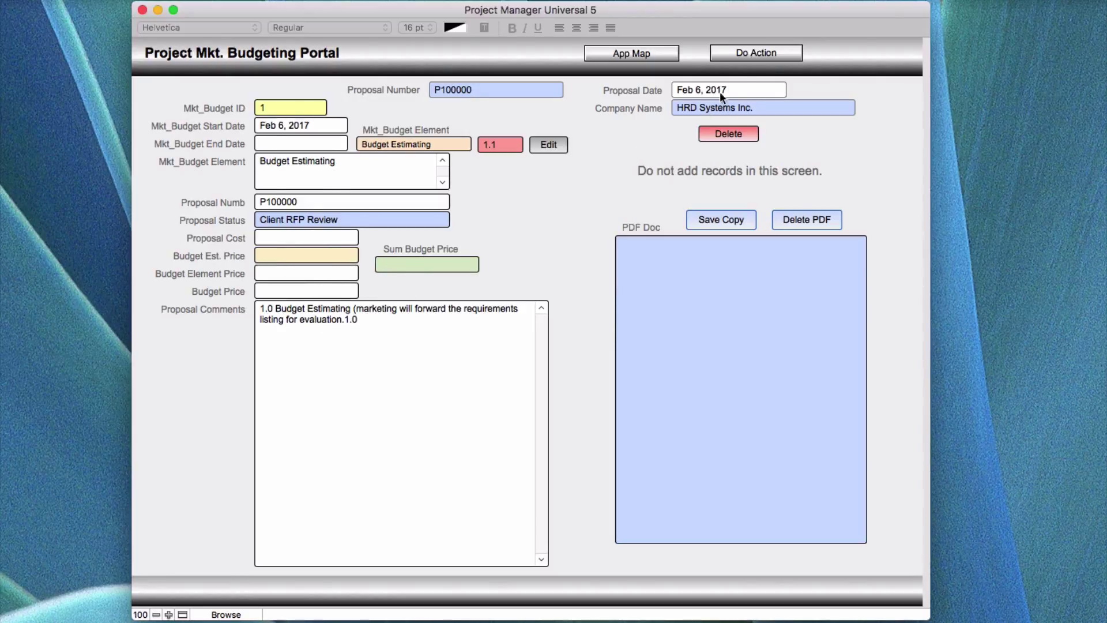
left_click(742, 52)
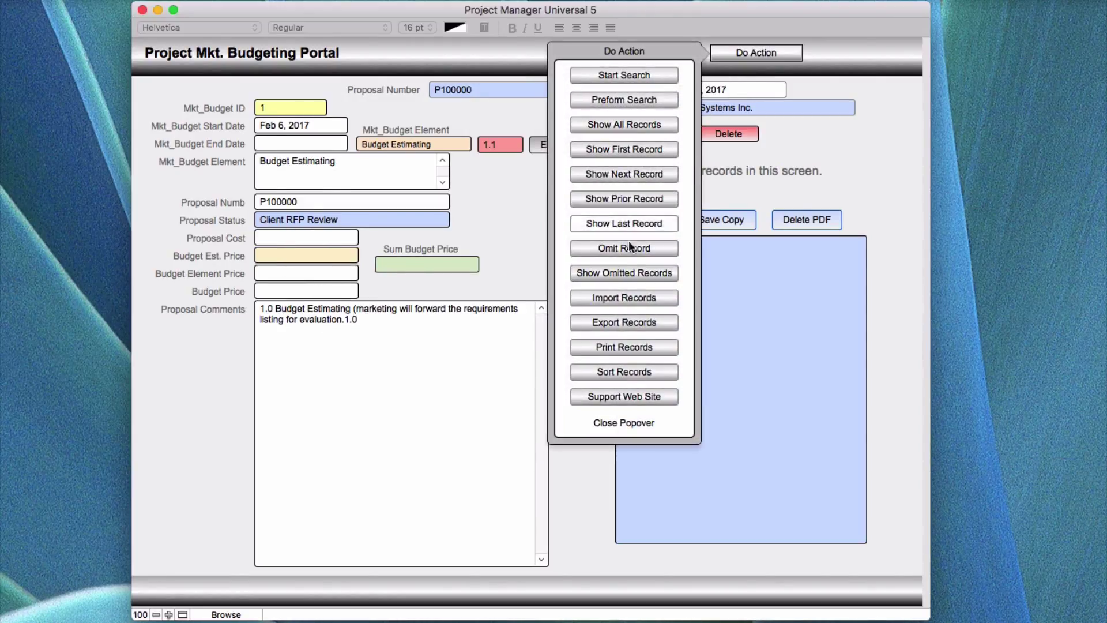
left_click(608, 149)
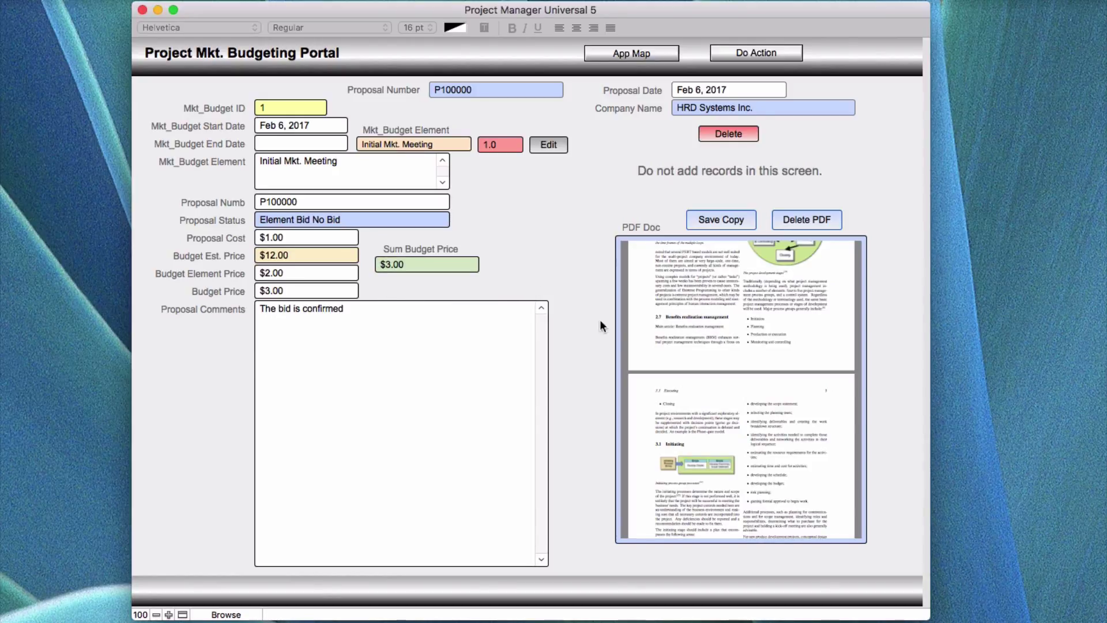
- Look through the attached PDF back to its first page and return to the Proposal Budget Report
scroll(749, 337, "up", 10)
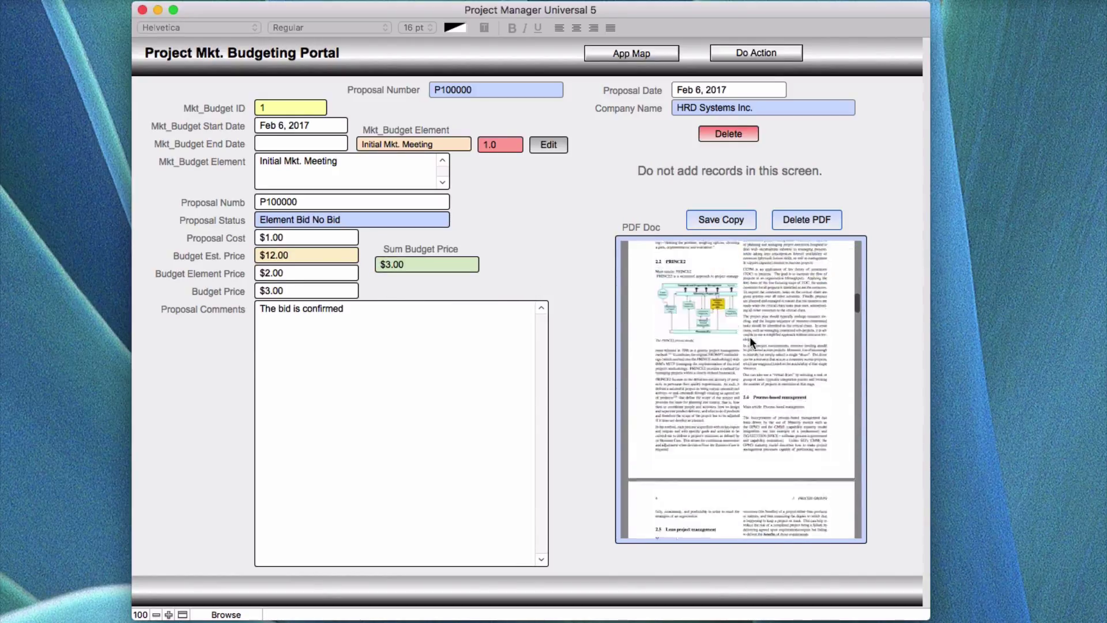
scroll(751, 340, "up", 10)
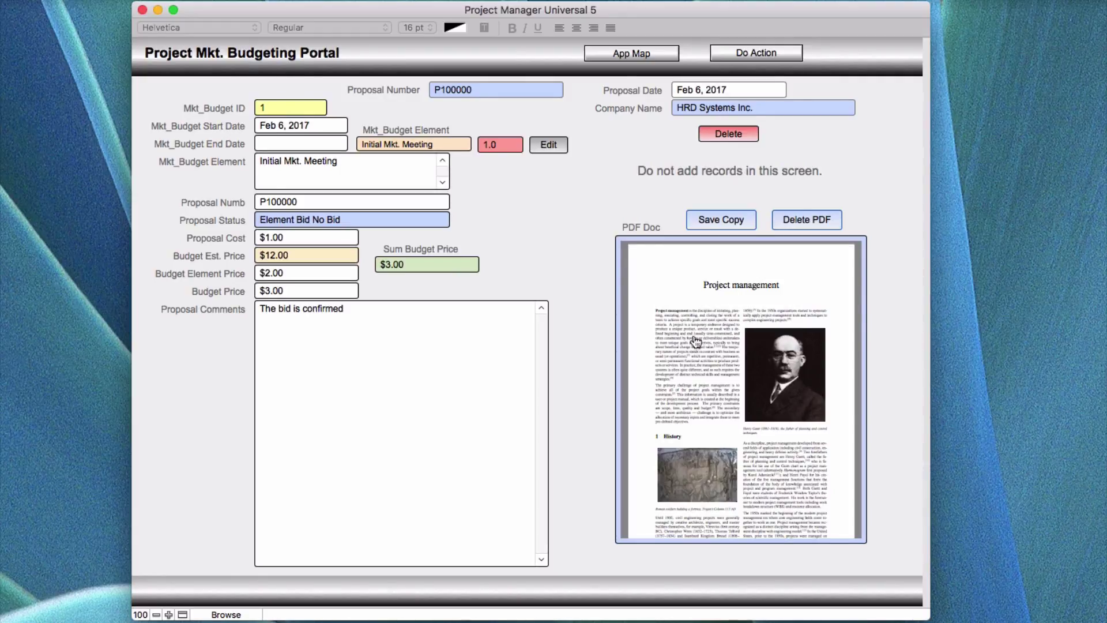
mouse_move(698, 453)
left_click(616, 54)
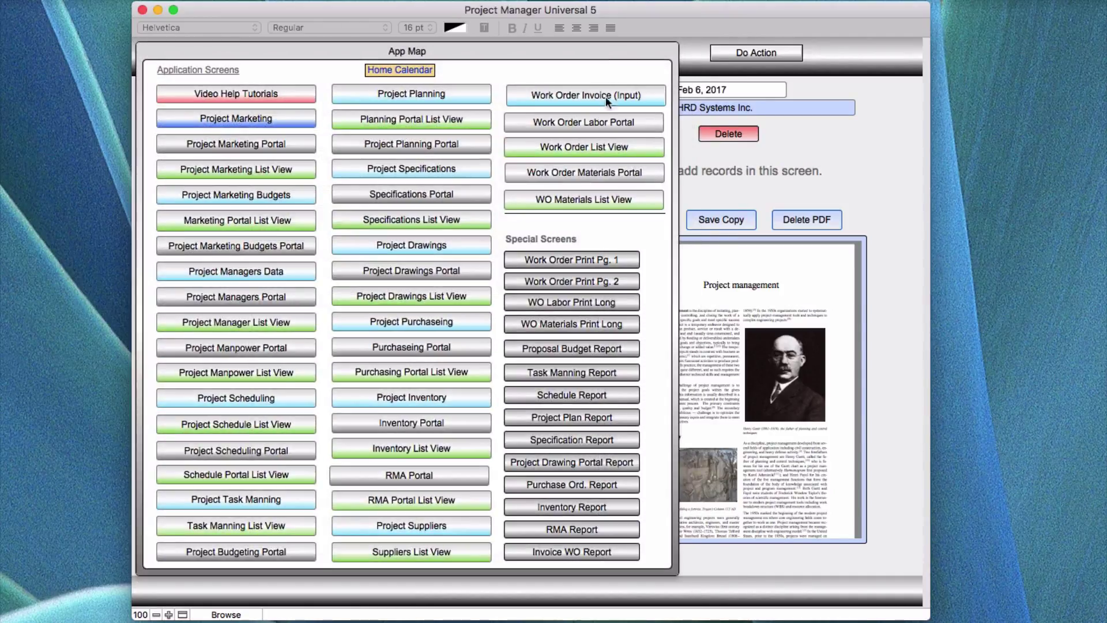
left_click(563, 347)
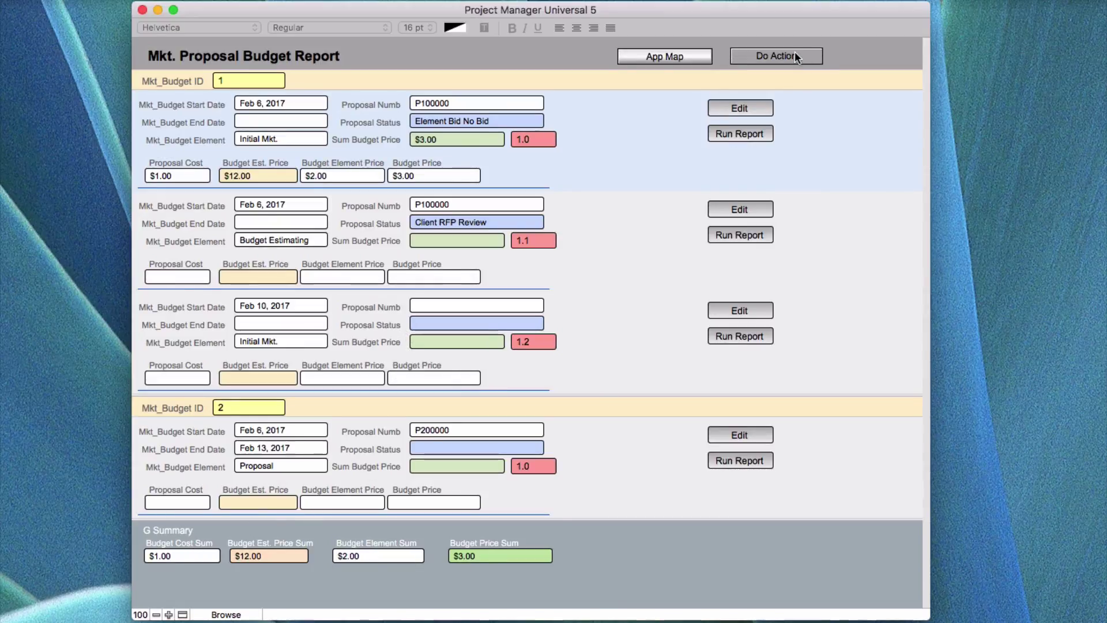
- Open the Task Manning Report and review the Planning Element choices for the first task without changing it
left_click(665, 57)
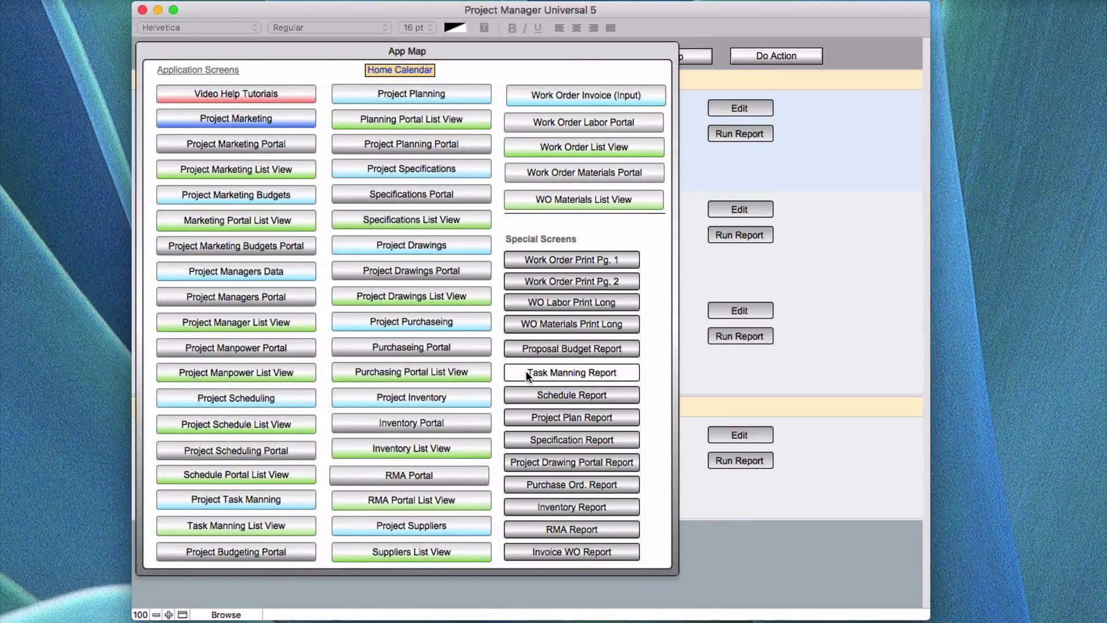
left_click(599, 373)
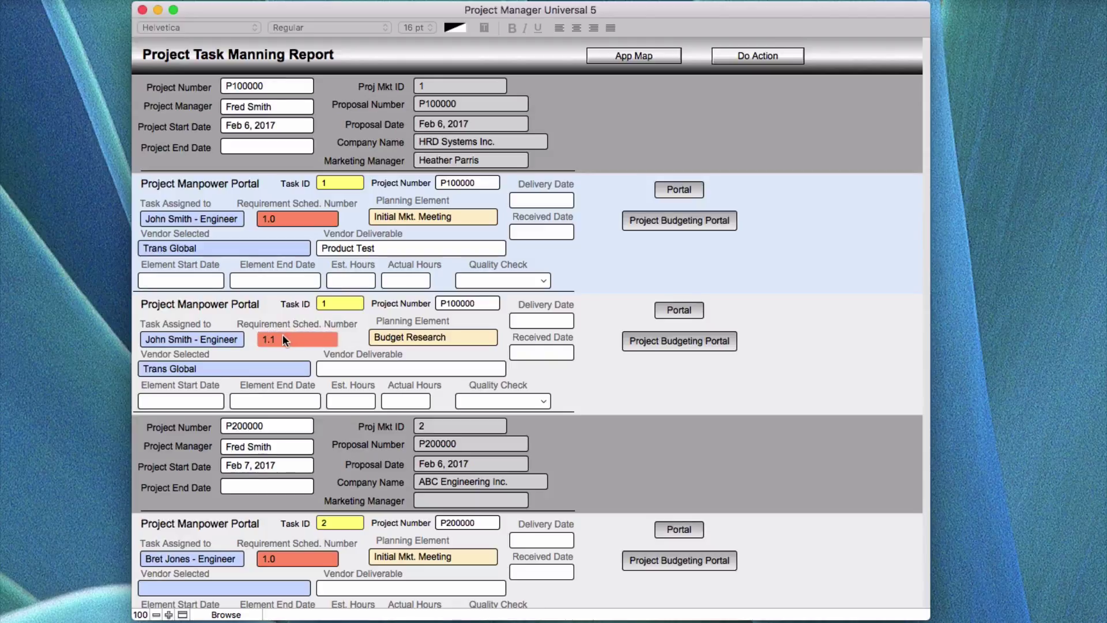
left_click(430, 218)
scroll(438, 460, "down", 5)
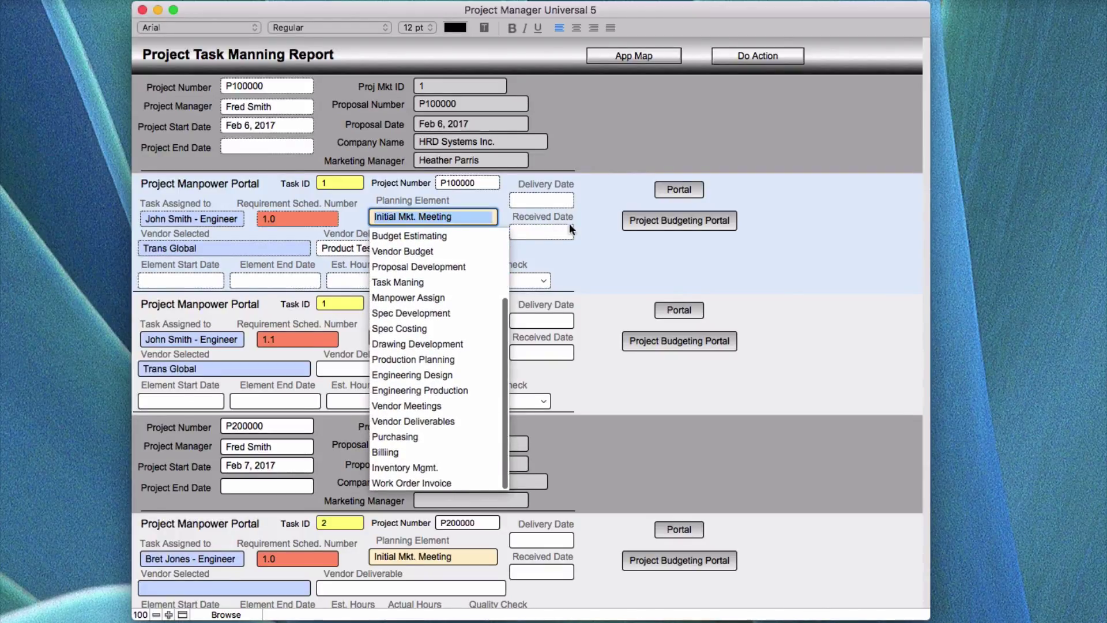
left_click(600, 267)
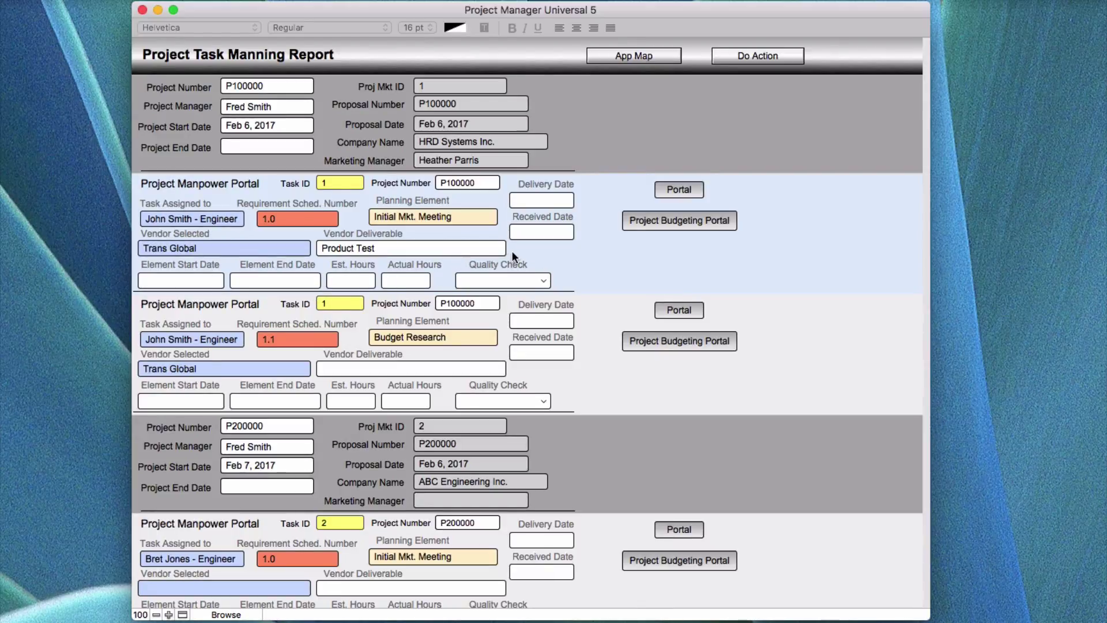
- Review the first task's Quality Check options without choosing one, and open its Project Budgeting Portal
scroll(513, 254, "down", 2)
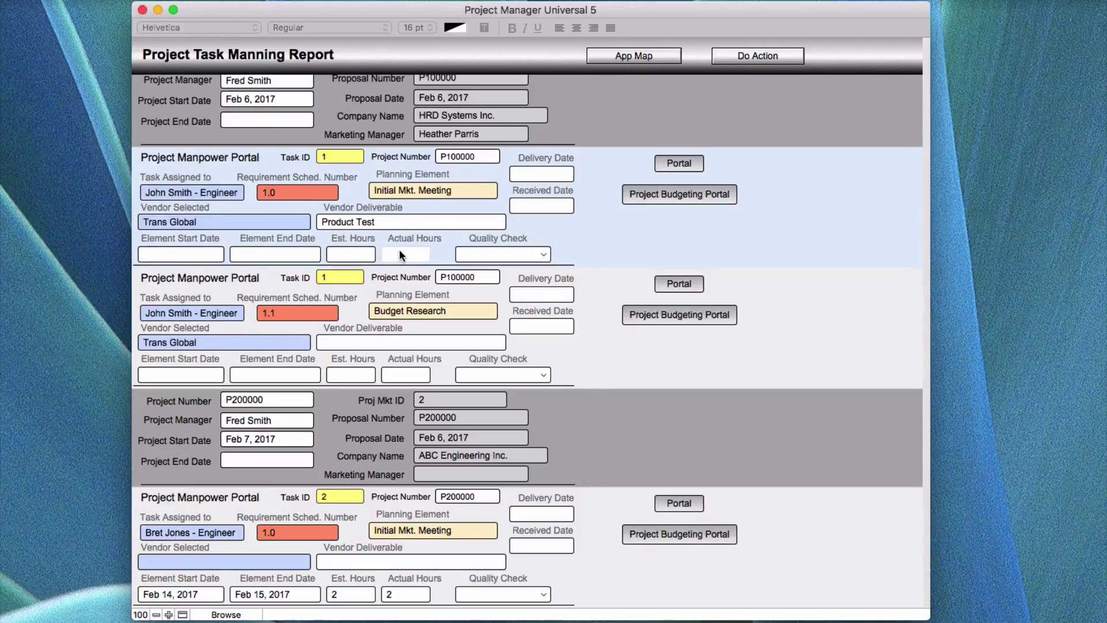
left_click(540, 255)
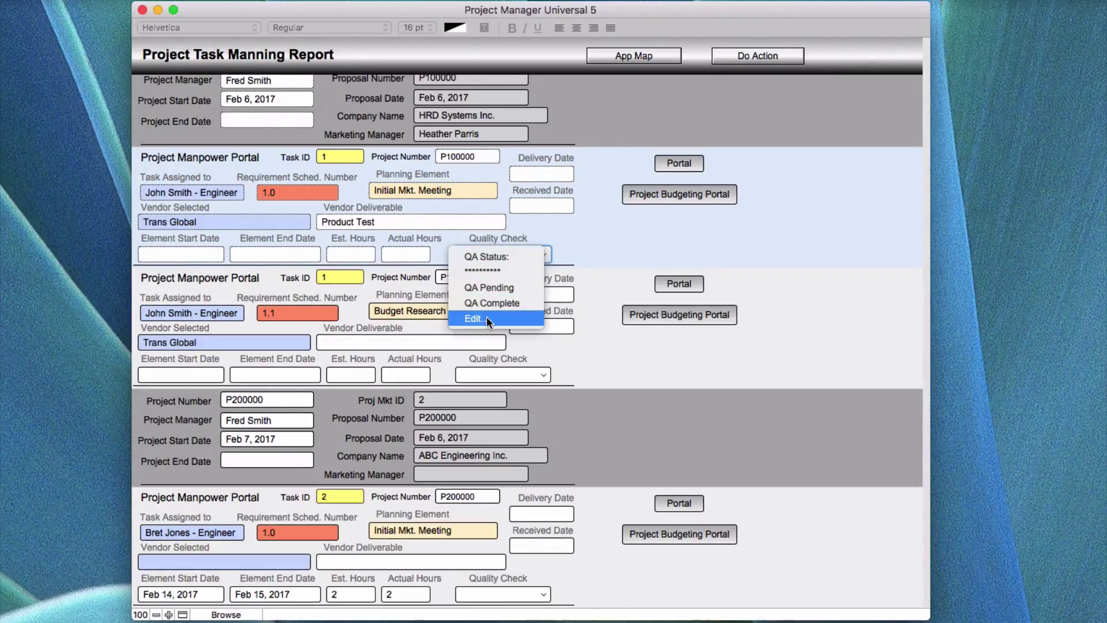
left_click(595, 244)
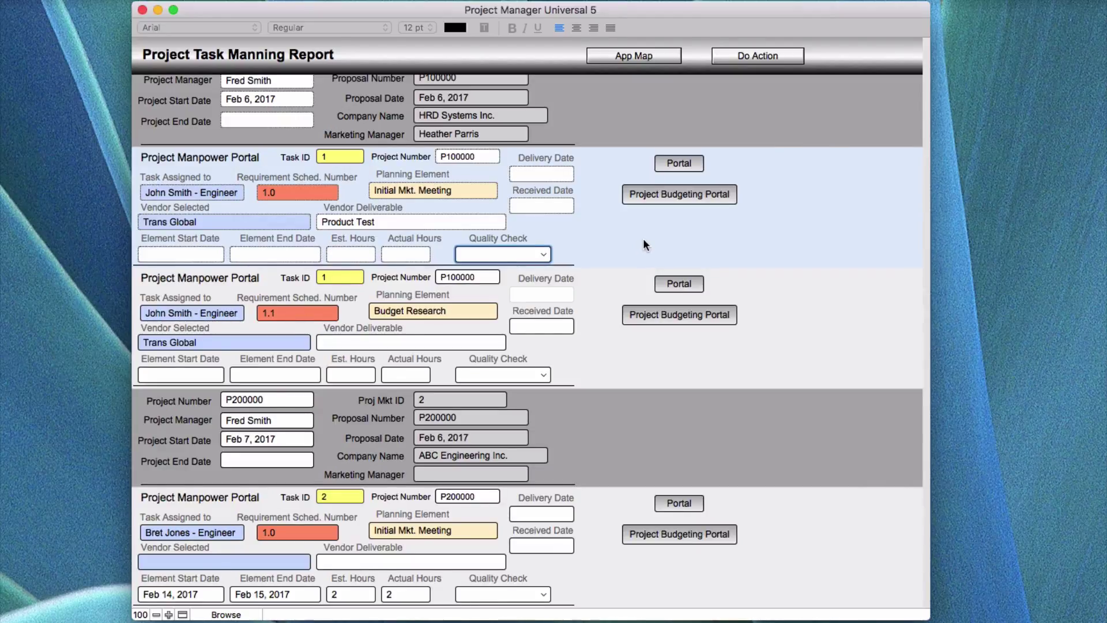
scroll(644, 245, "up", 2)
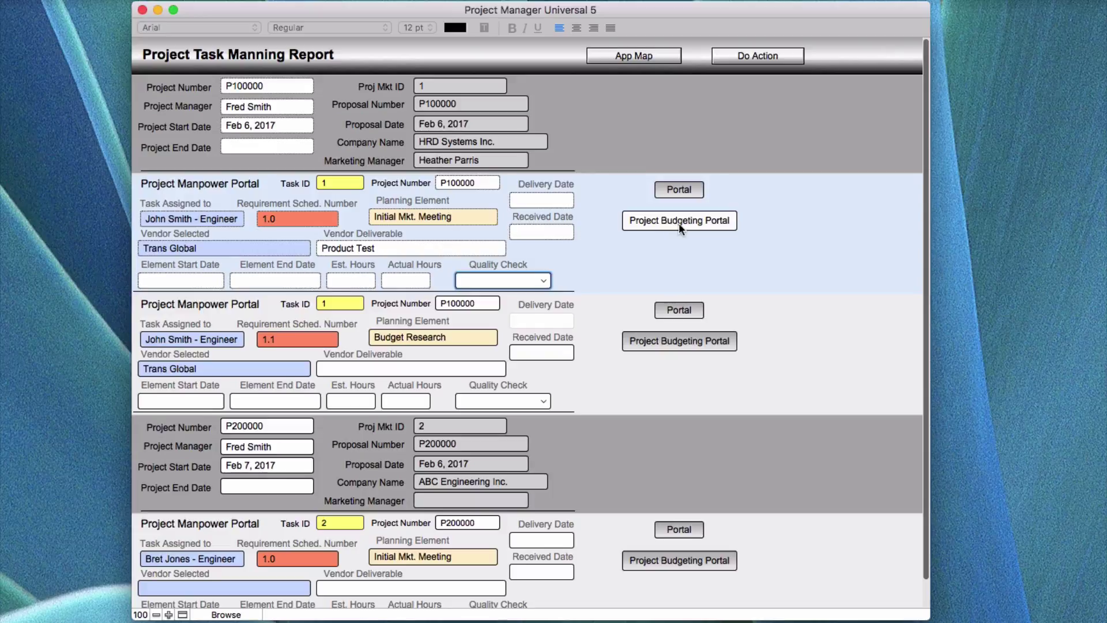
left_click(680, 222)
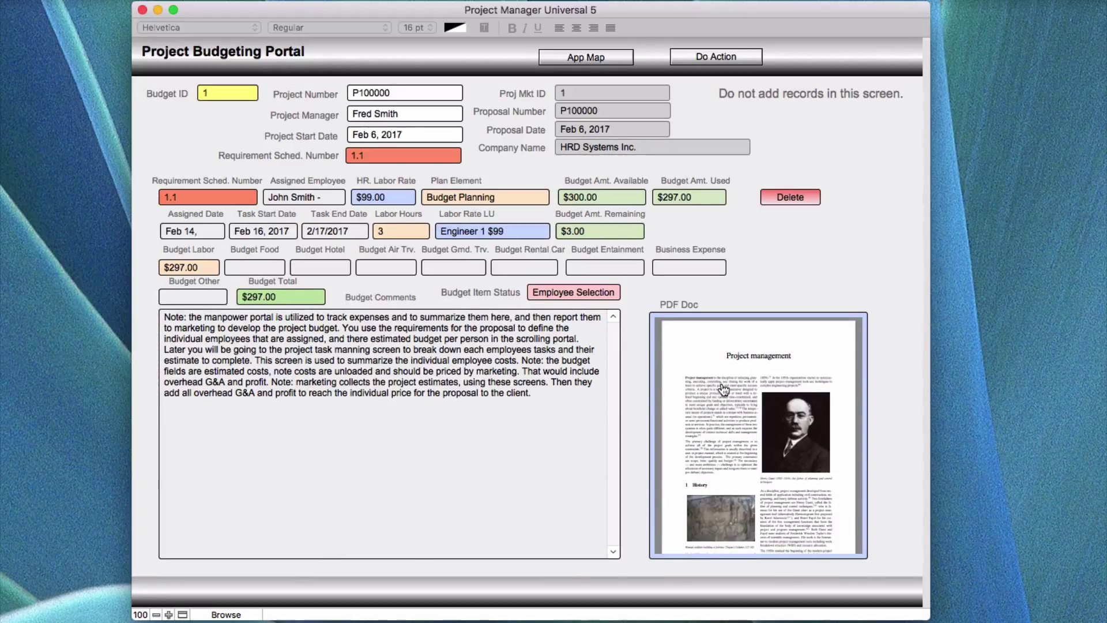
mouse_move(746, 386)
- Open the Project Schedule Report and examine its schedule records and cost sums
left_click(583, 58)
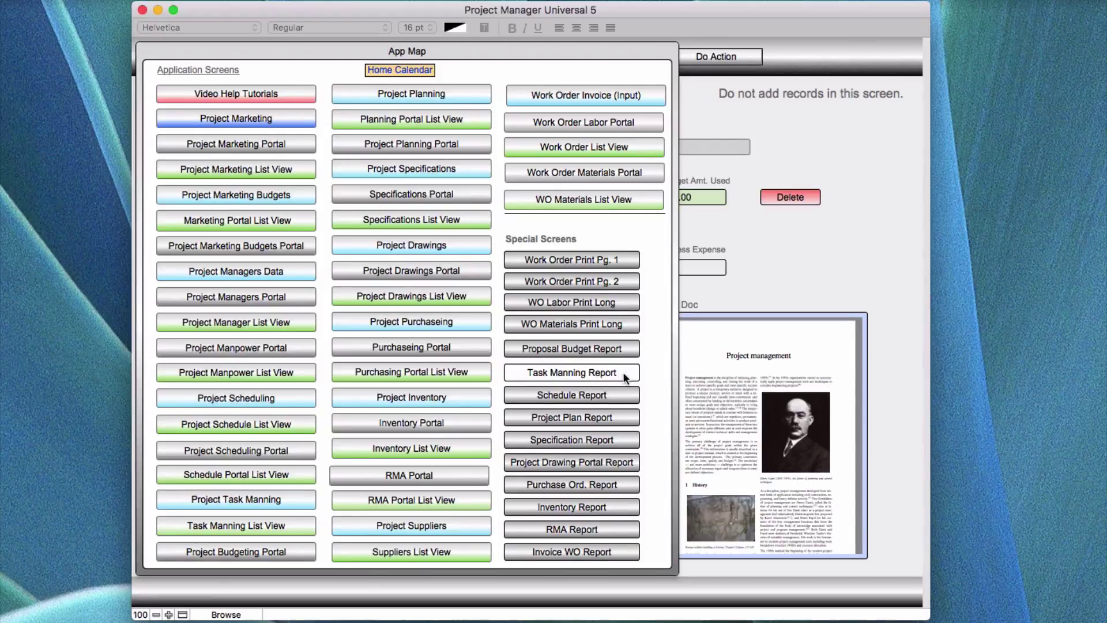
left_click(578, 398)
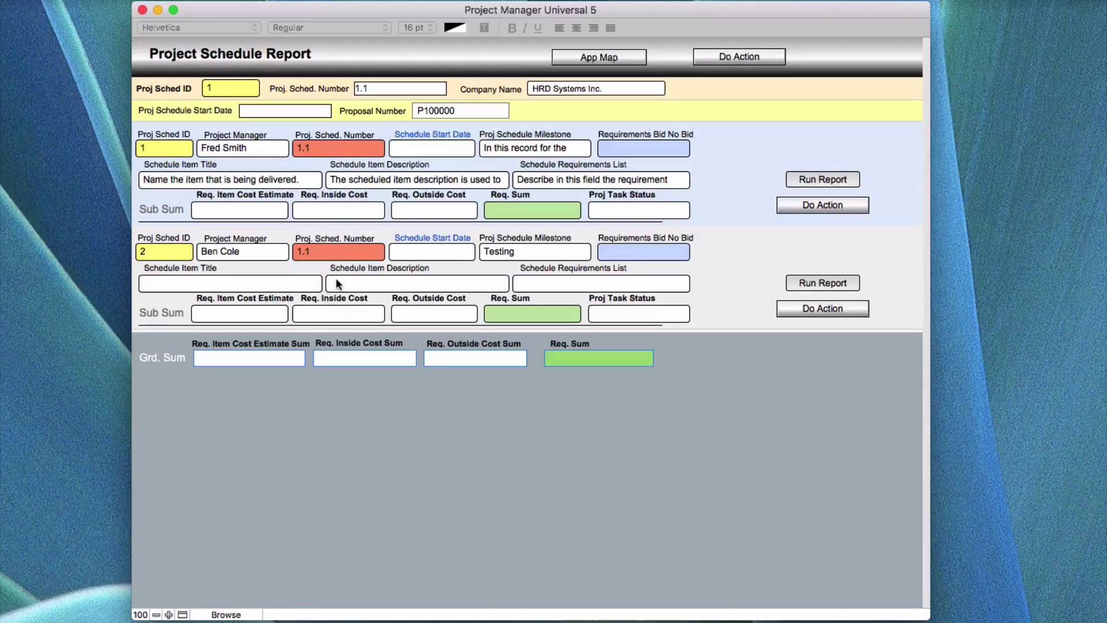
scroll(538, 297, "down", 1)
scroll(537, 297, "up", 1)
left_click(596, 58)
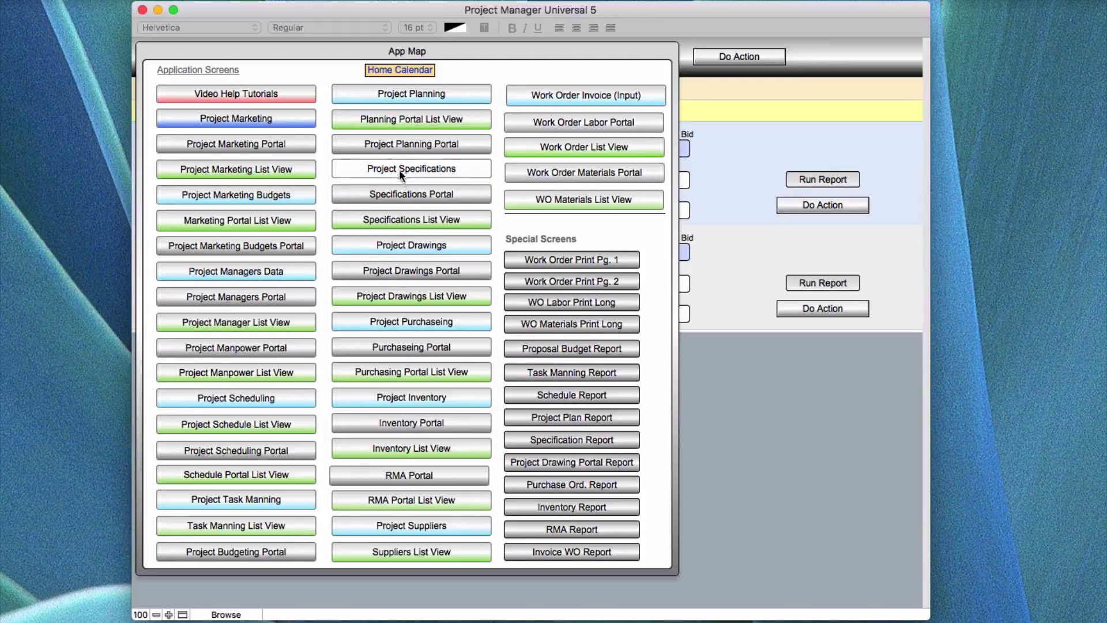
left_click(729, 180)
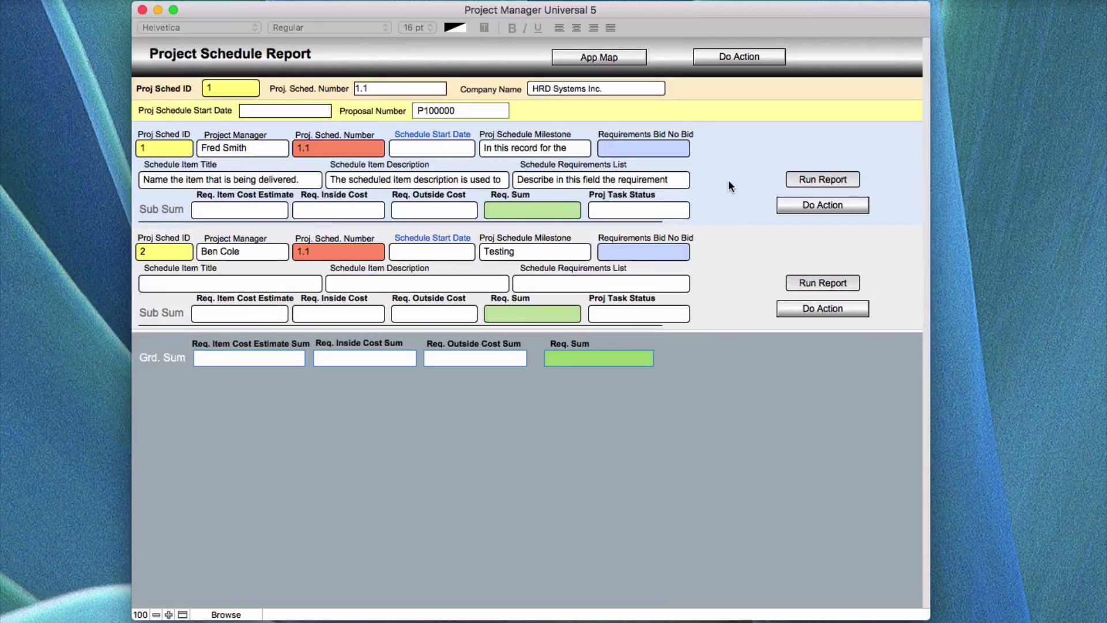
- Run Preform Search from the first schedule record's actions, and show all records in the report
left_click(818, 206)
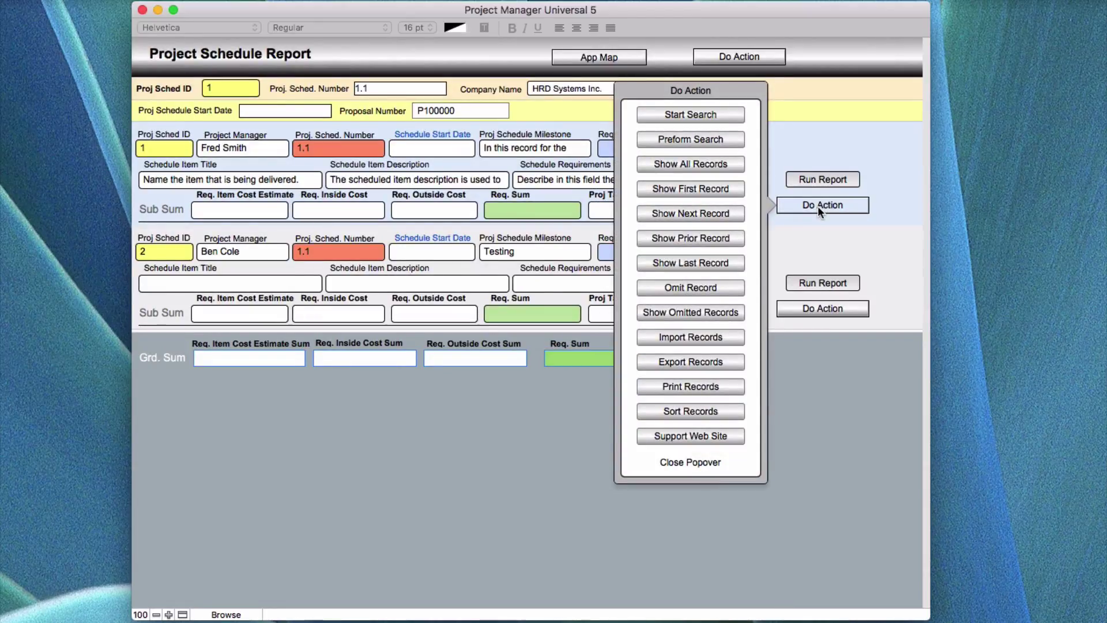
left_click(709, 139)
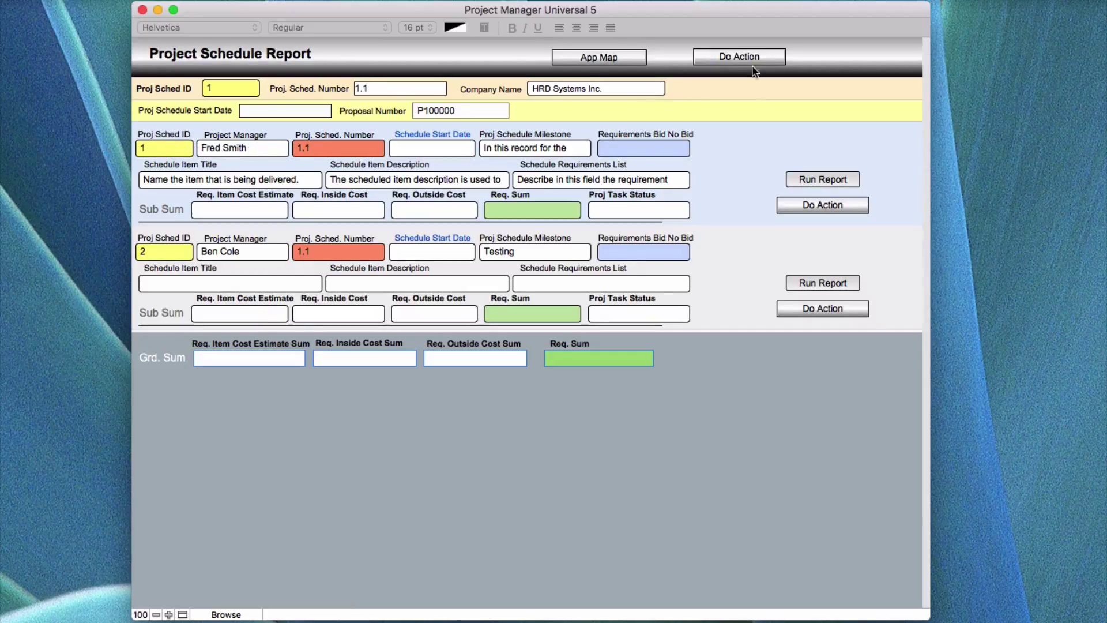
left_click(738, 57)
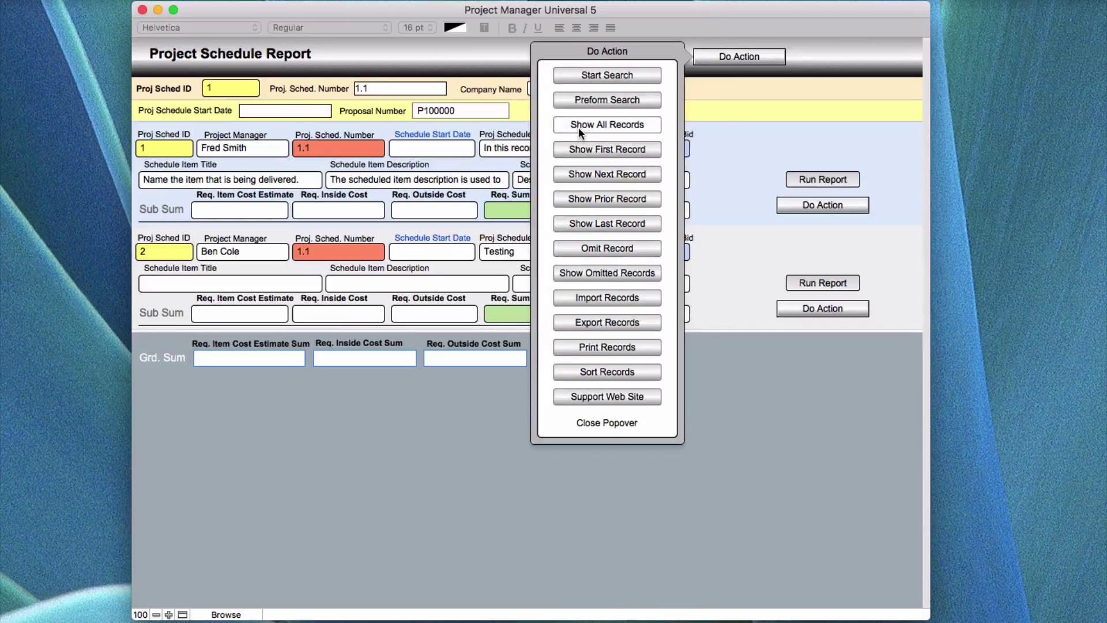
left_click(599, 126)
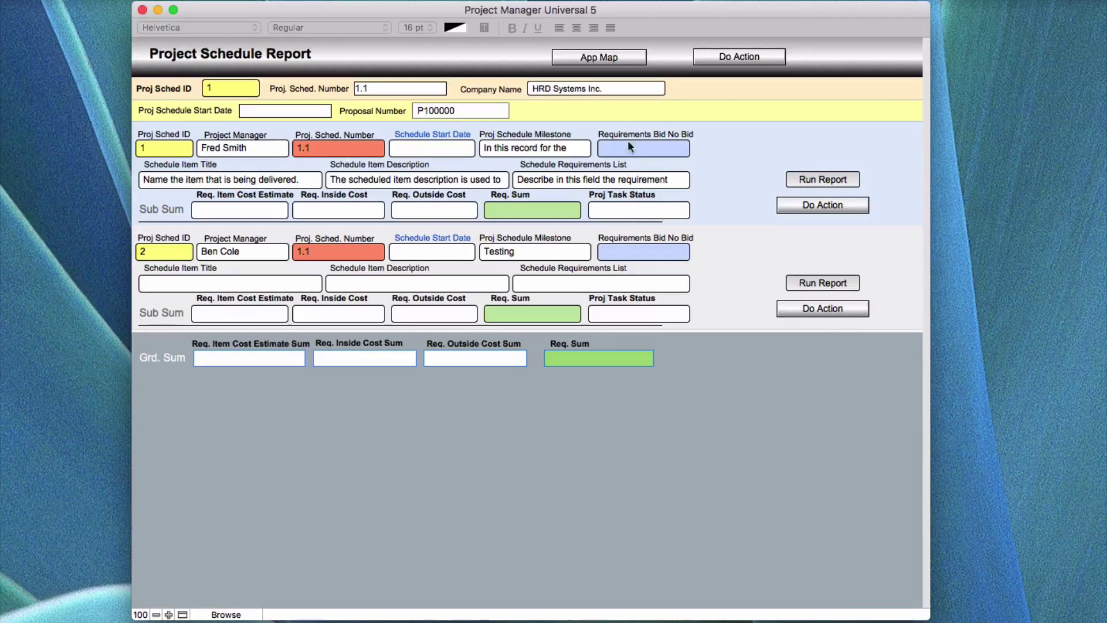
- Open the Project Plan Report and review the first record's work task provider, vendor choices and process notes without changing them
left_click(590, 59)
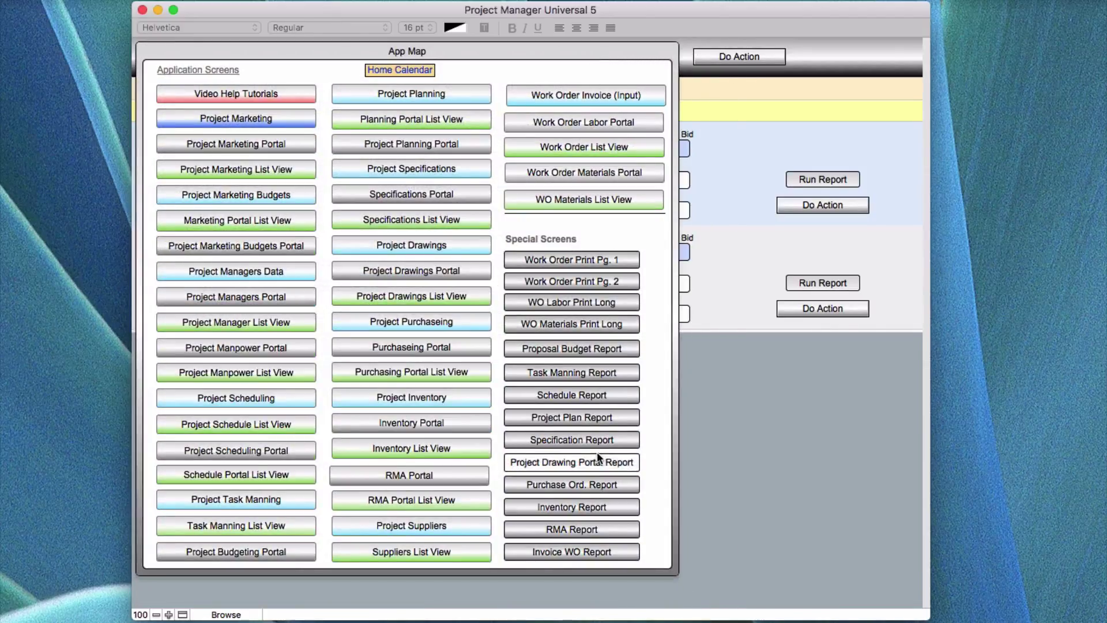
left_click(583, 417)
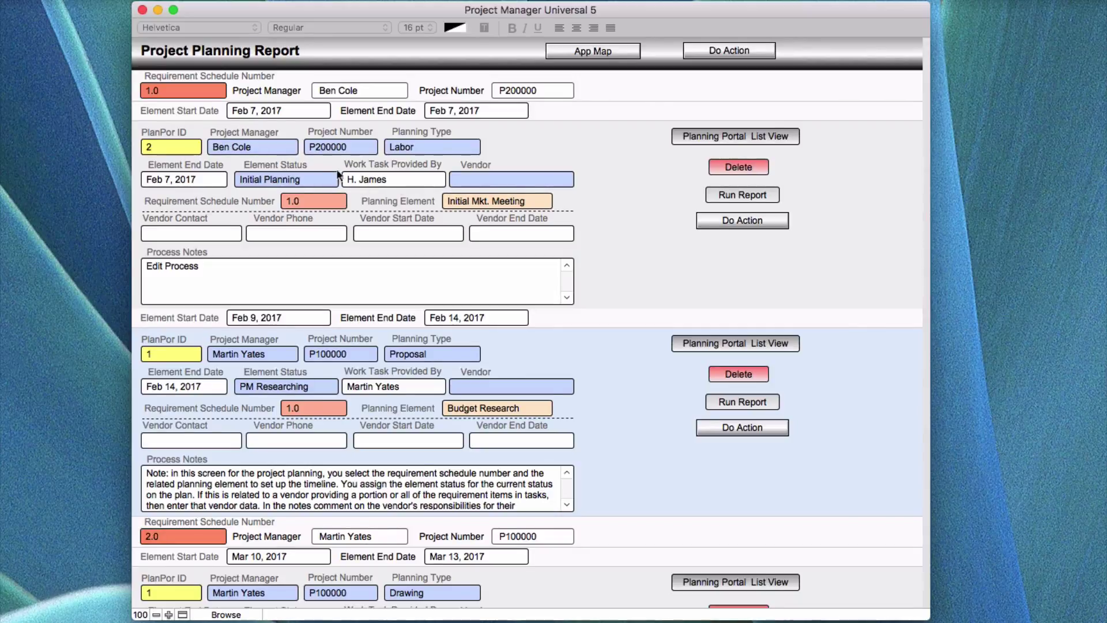
left_click(412, 178)
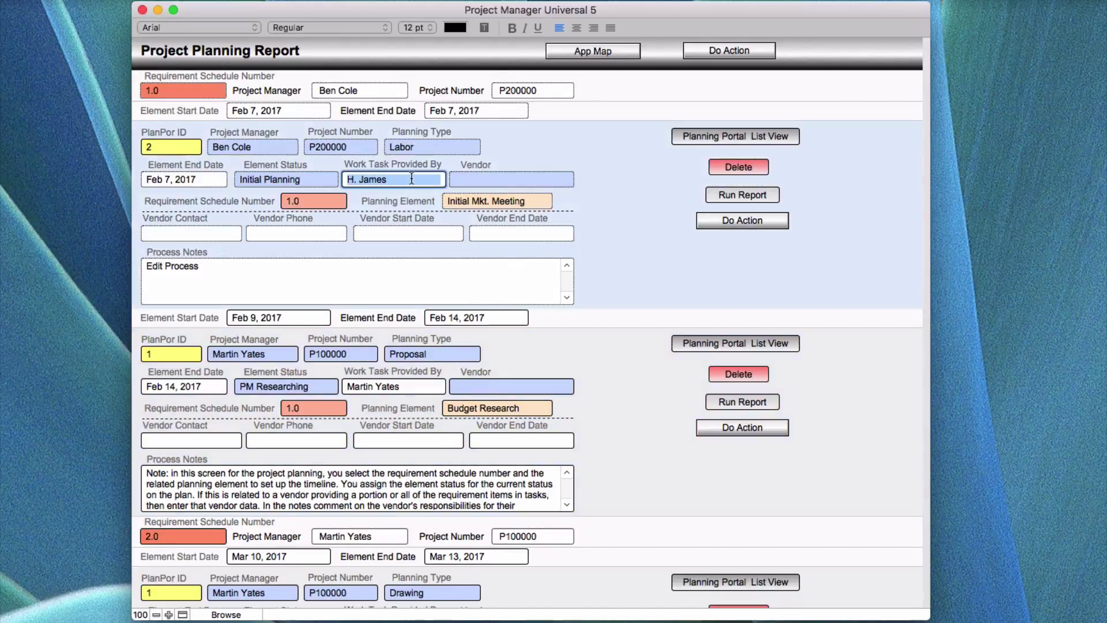
left_click(493, 157)
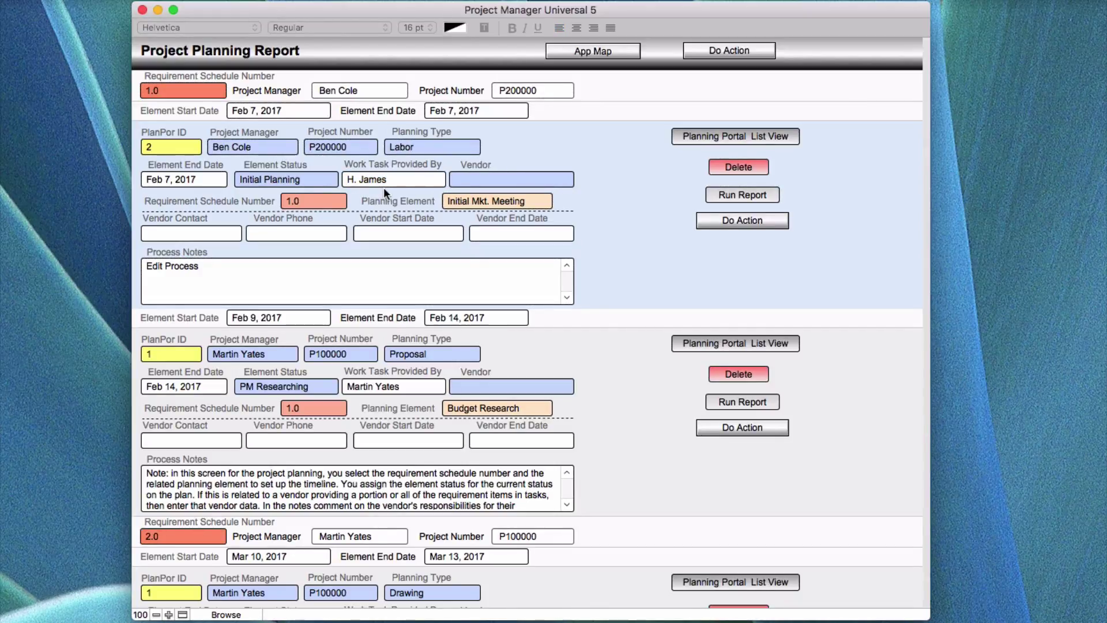
left_click(474, 179)
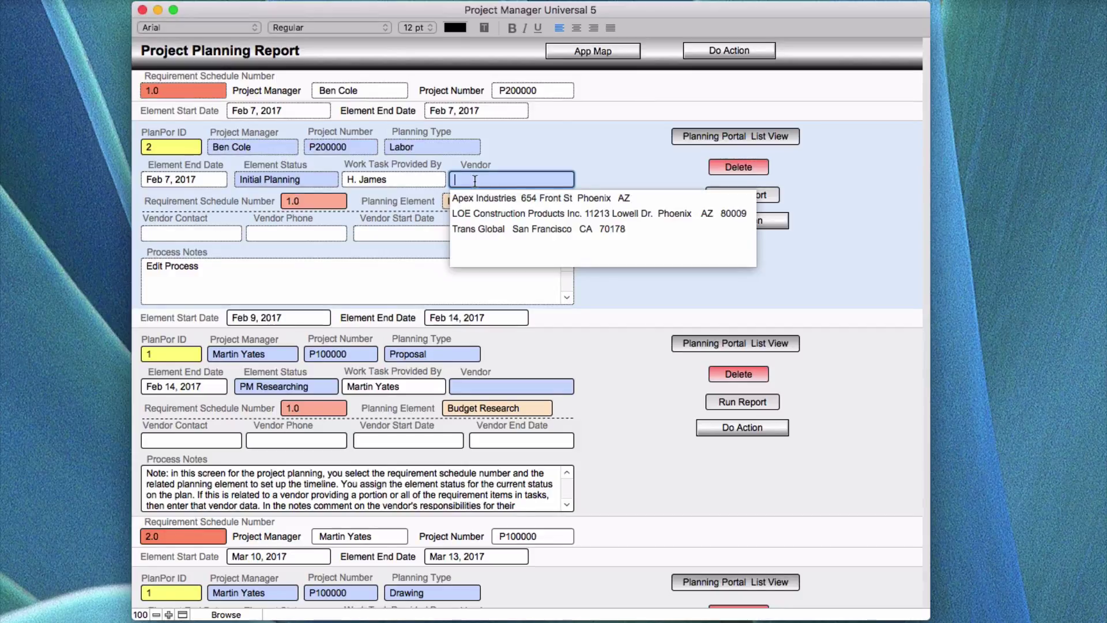
left_click(606, 158)
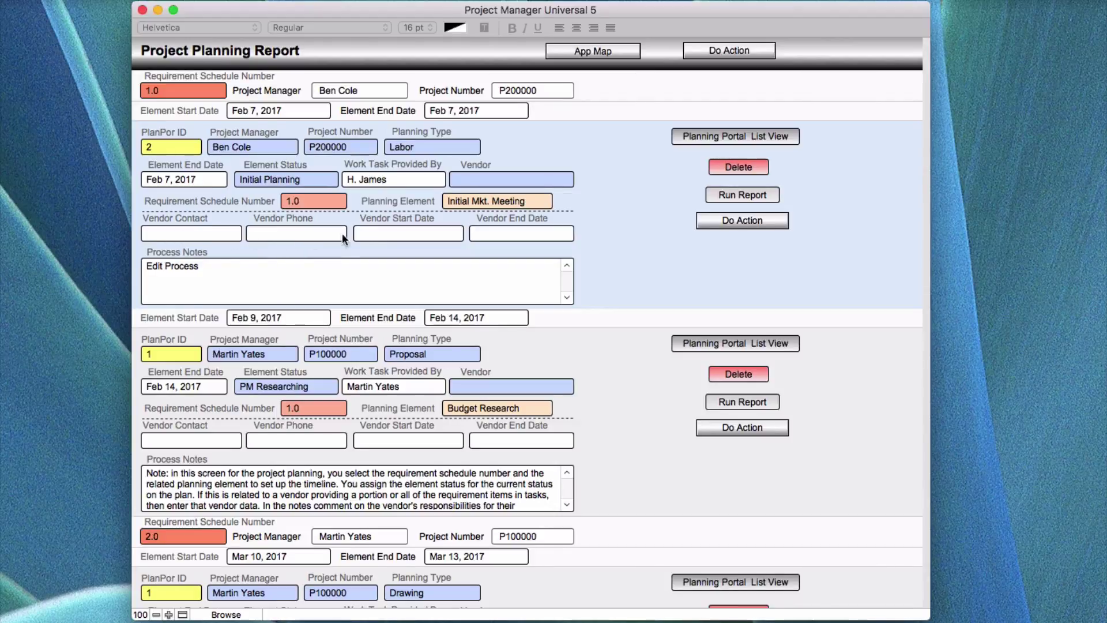
left_click(270, 283)
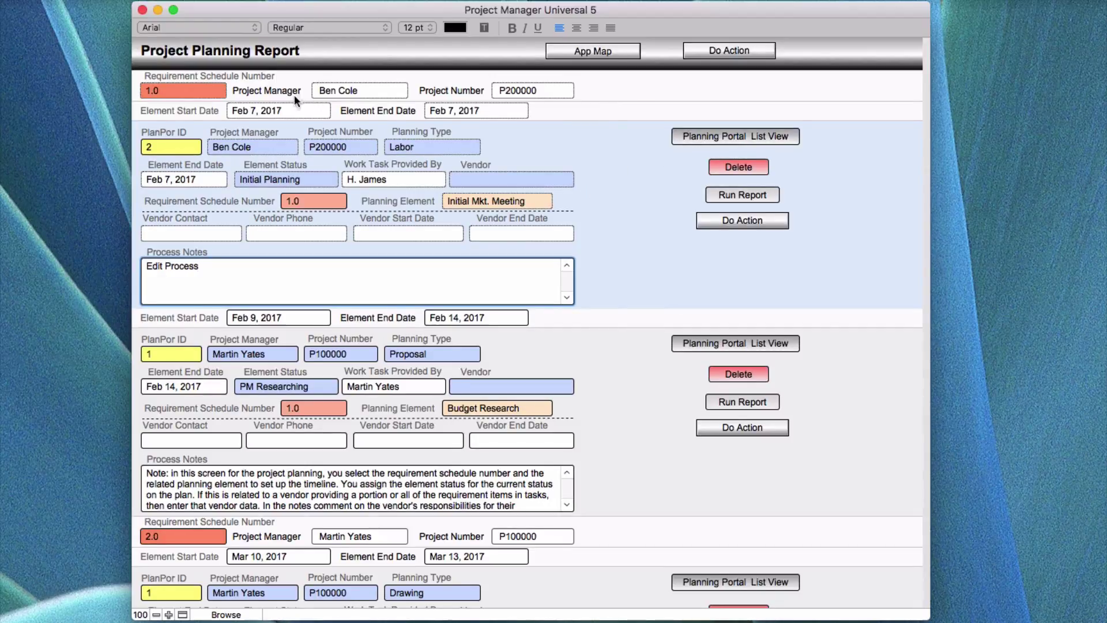
- Go to the Planning Portal List View and open the P200000 record in the Project Planning Portal
left_click(727, 134)
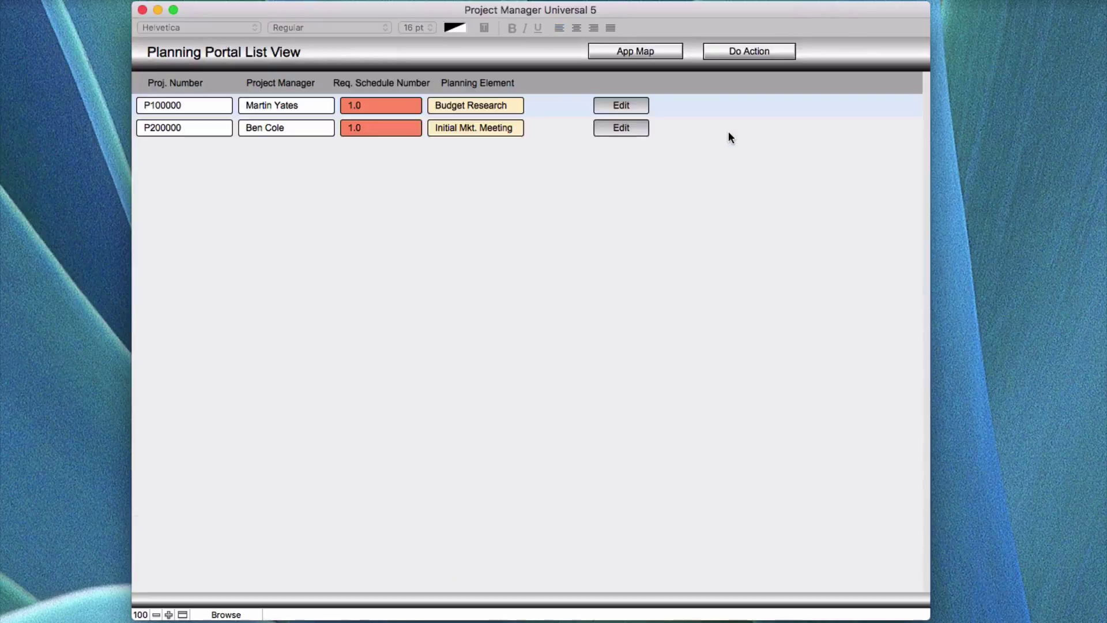
left_click(610, 105)
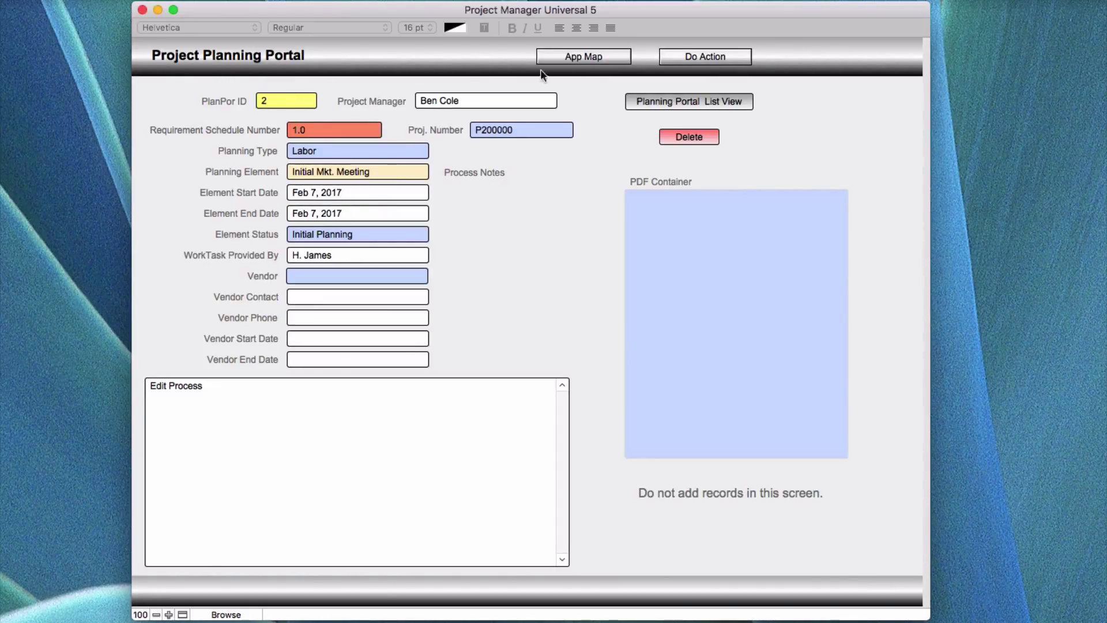
- Open the Specification Report and examine the Test Spec record's description fields and the document in its PDF container
left_click(585, 56)
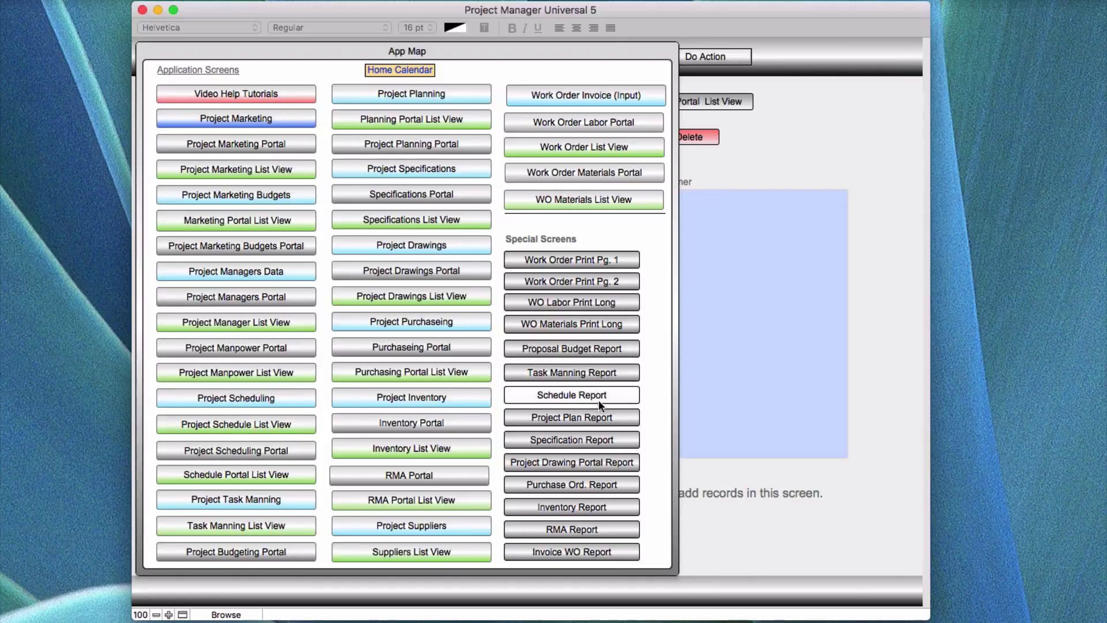
left_click(587, 438)
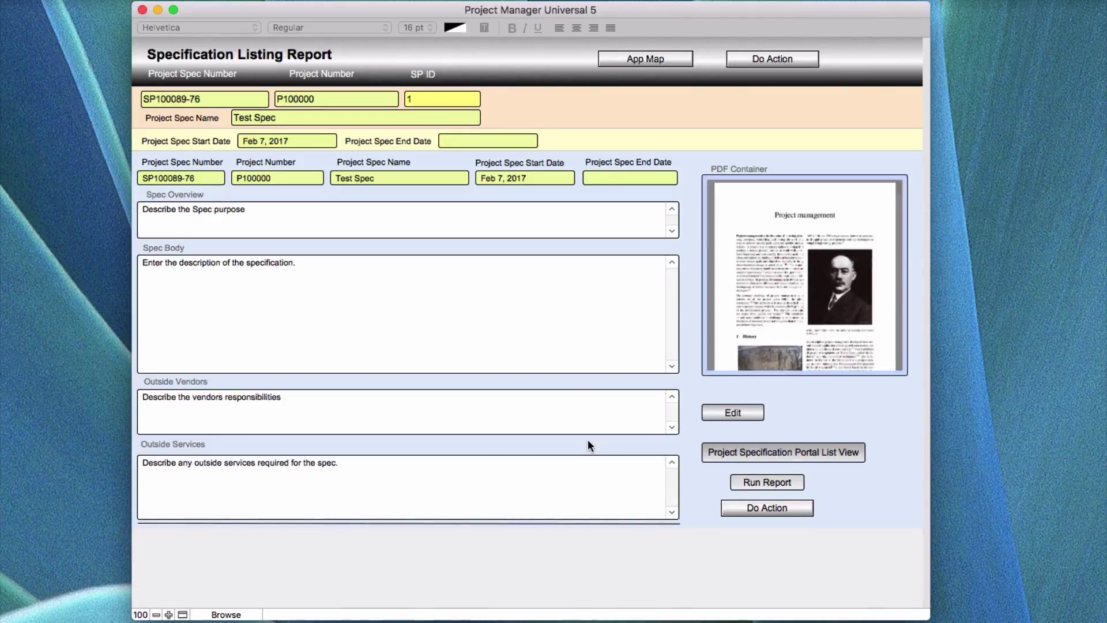
mouse_move(813, 300)
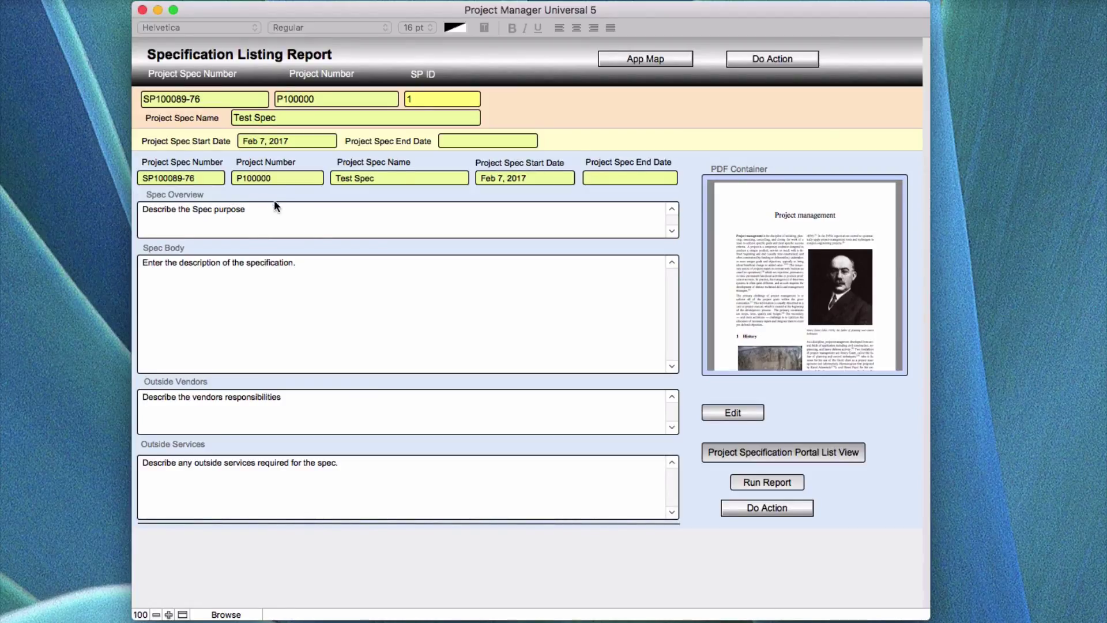
mouse_move(776, 309)
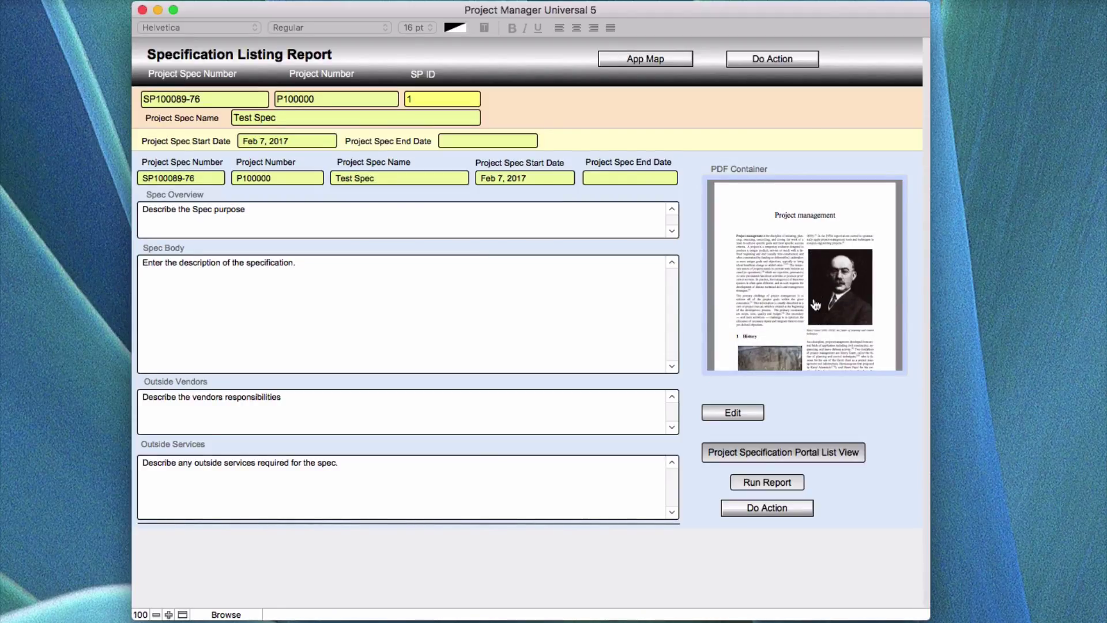
left_click(815, 301)
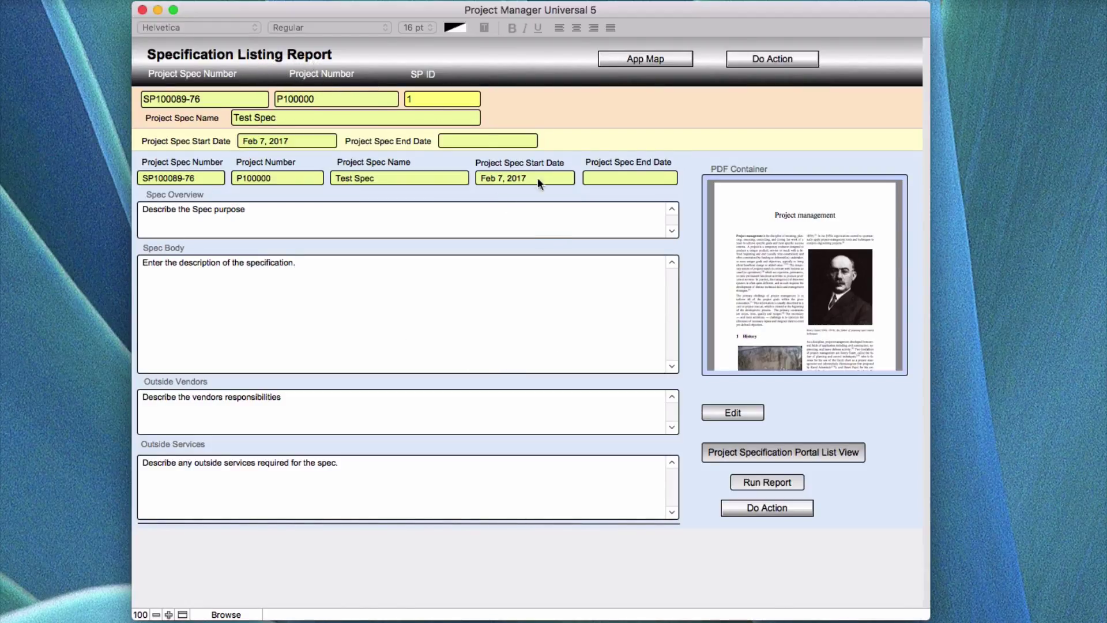
scroll(525, 224, "down", 1)
scroll(524, 223, "up", 1)
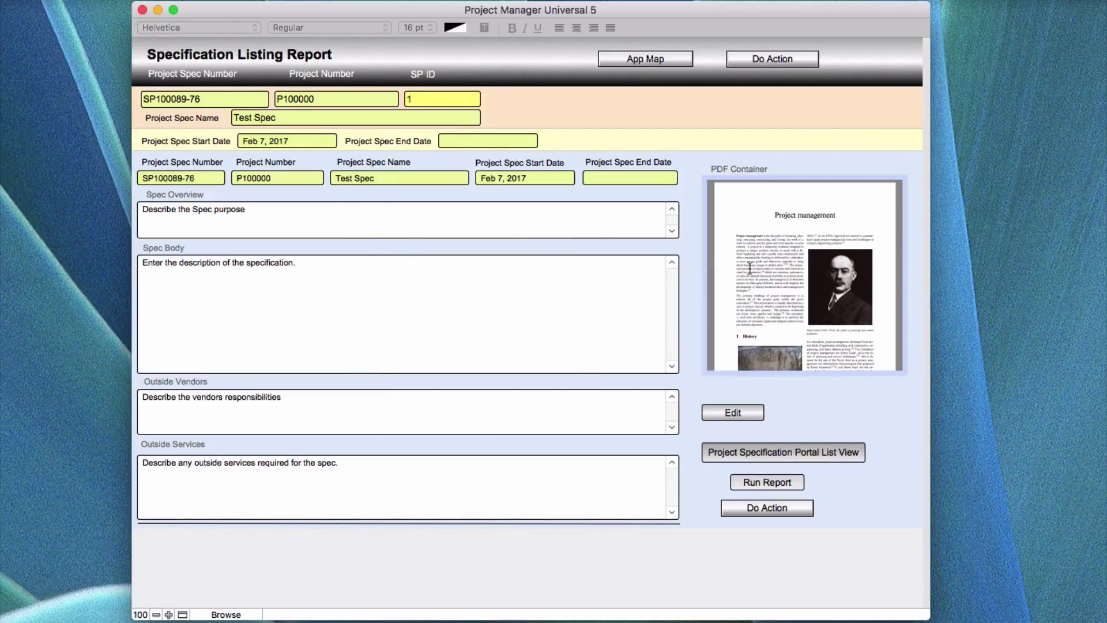
mouse_move(821, 311)
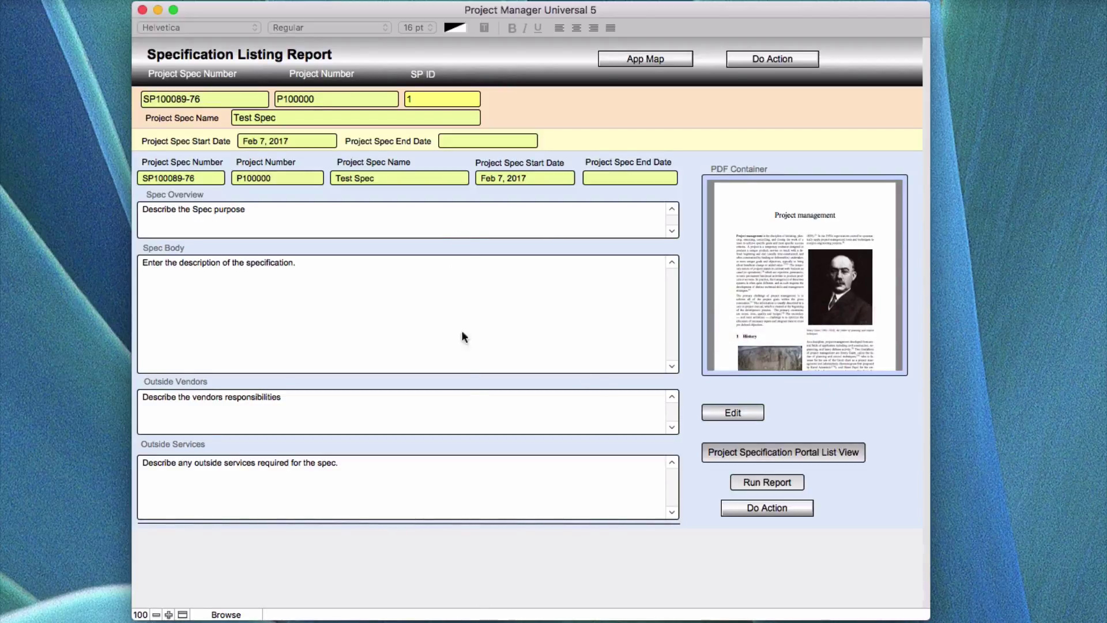
- Open the specification's Specification Portal record through the portal list view, and review its PDF container's viewing options without choosing one
left_click(748, 452)
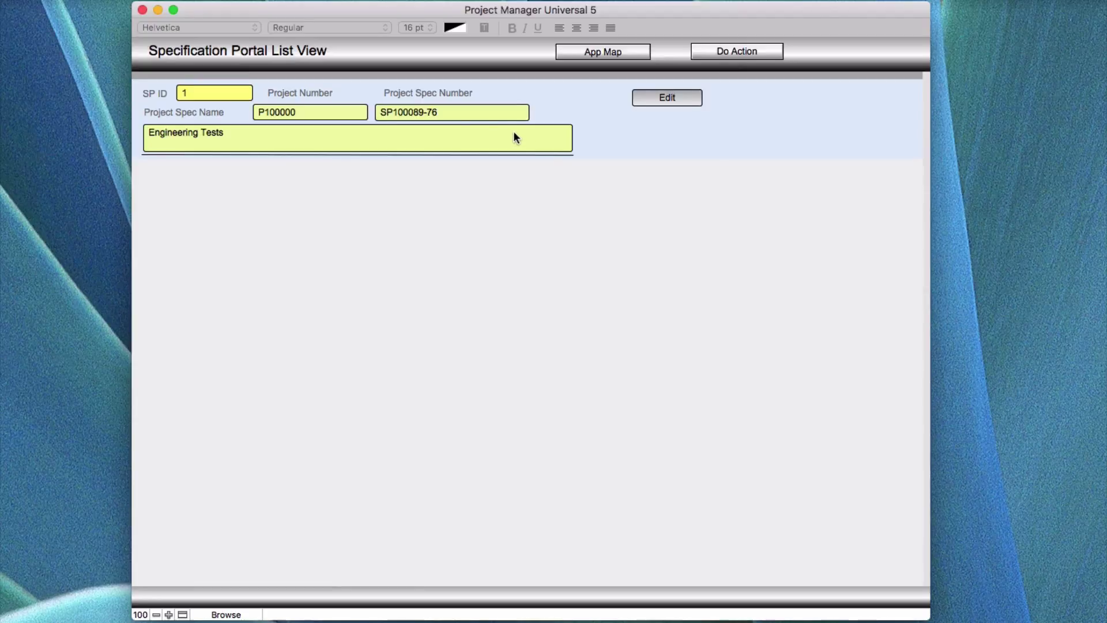
left_click(660, 96)
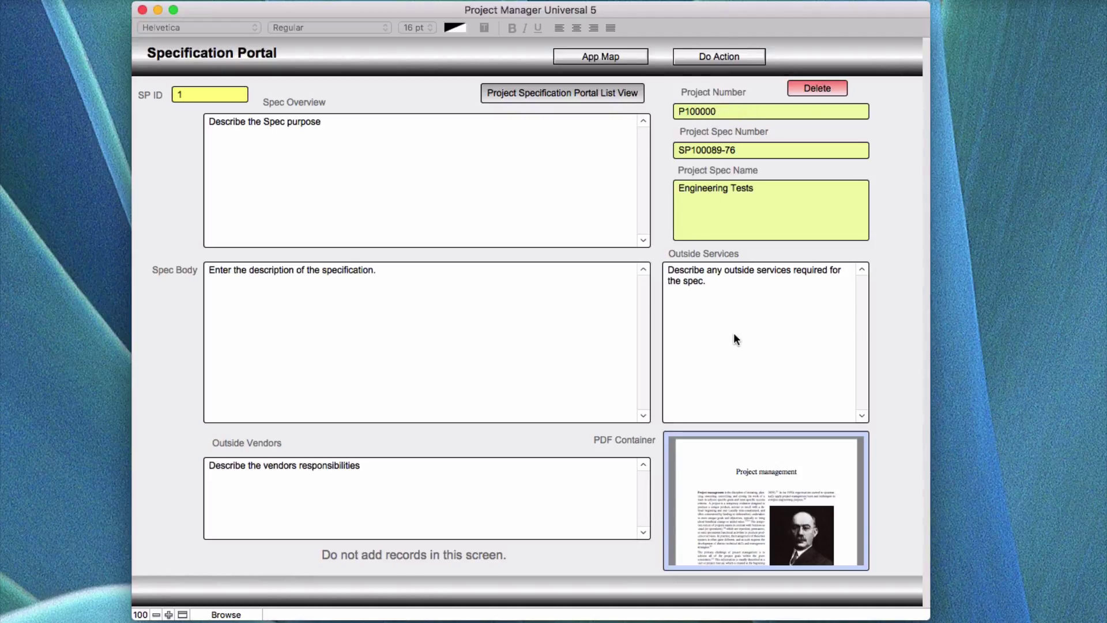
mouse_move(739, 506)
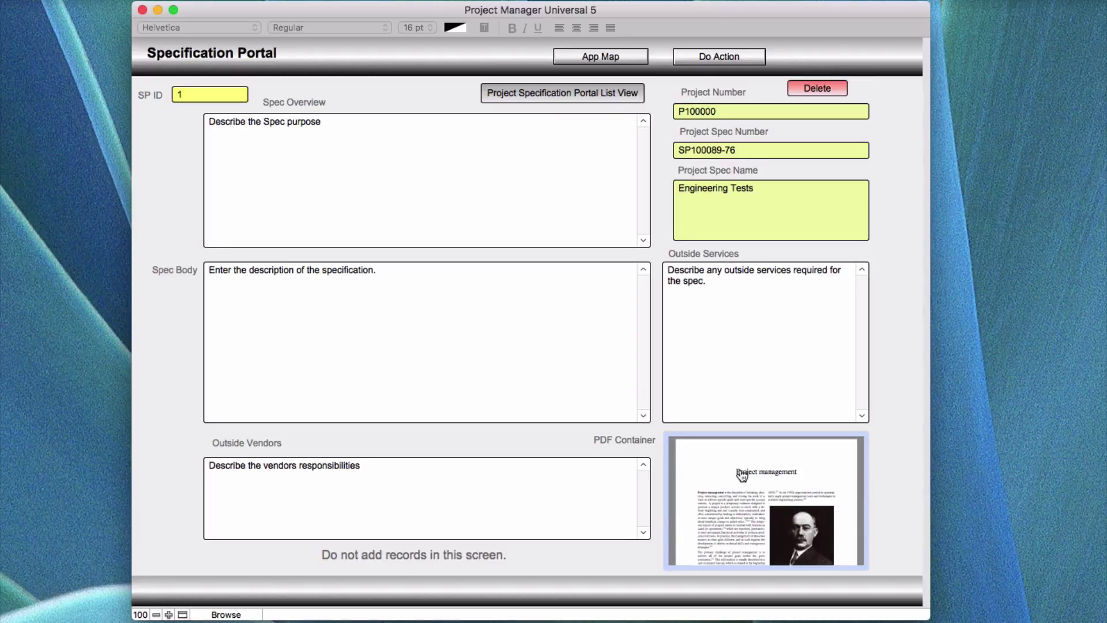
right_click(829, 473)
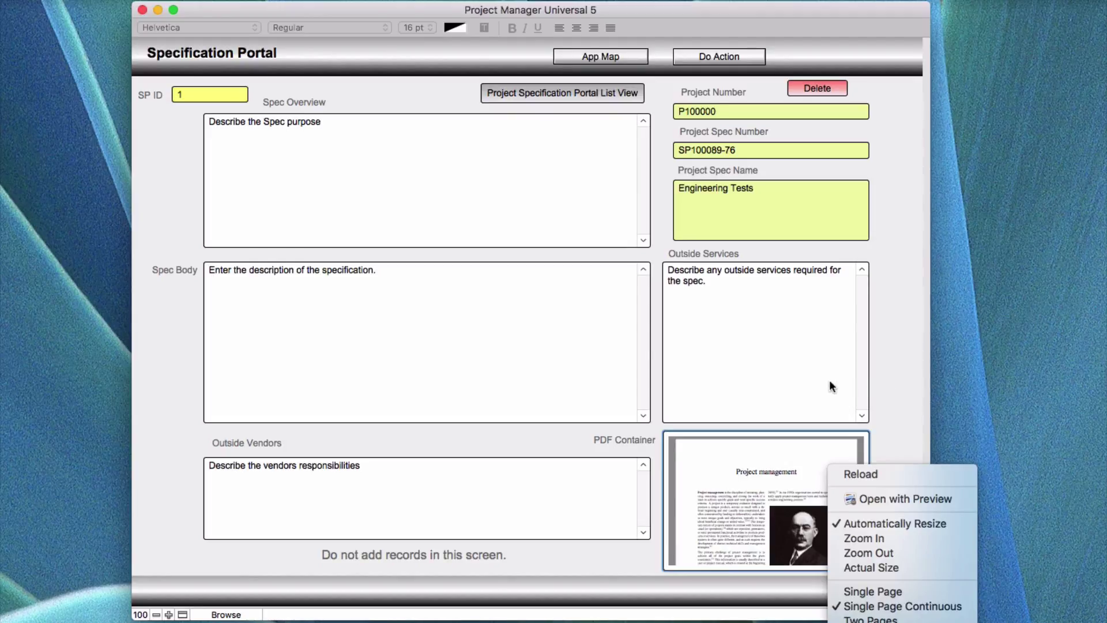
left_click(656, 254)
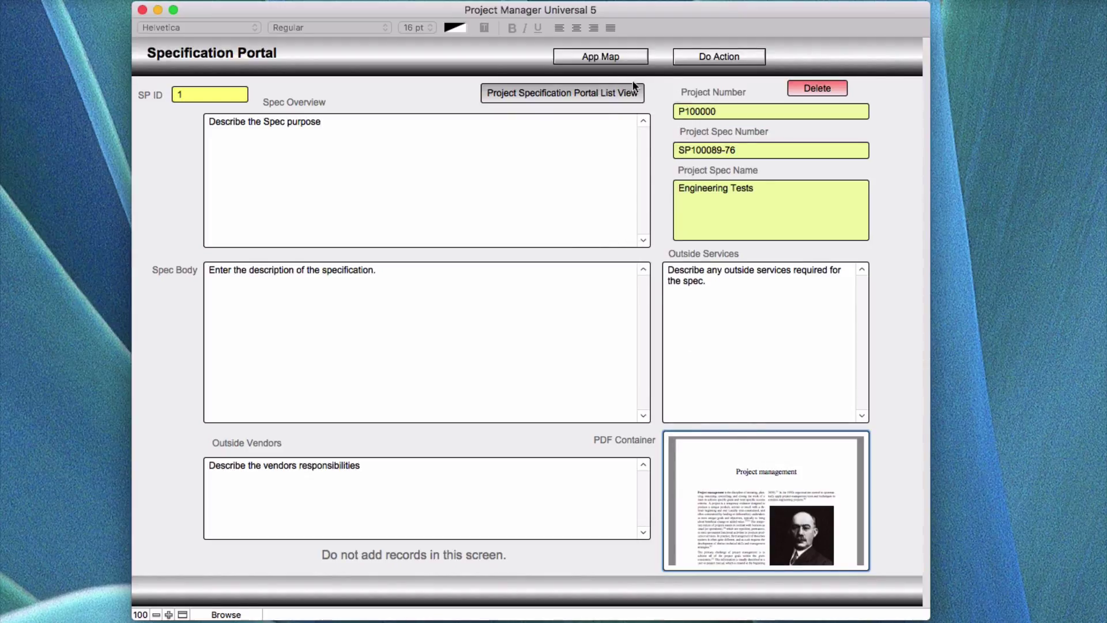
- Open the Project Drawing Portal Report and review the Drawing Done By choices for the drawing without changing the assignment
left_click(600, 58)
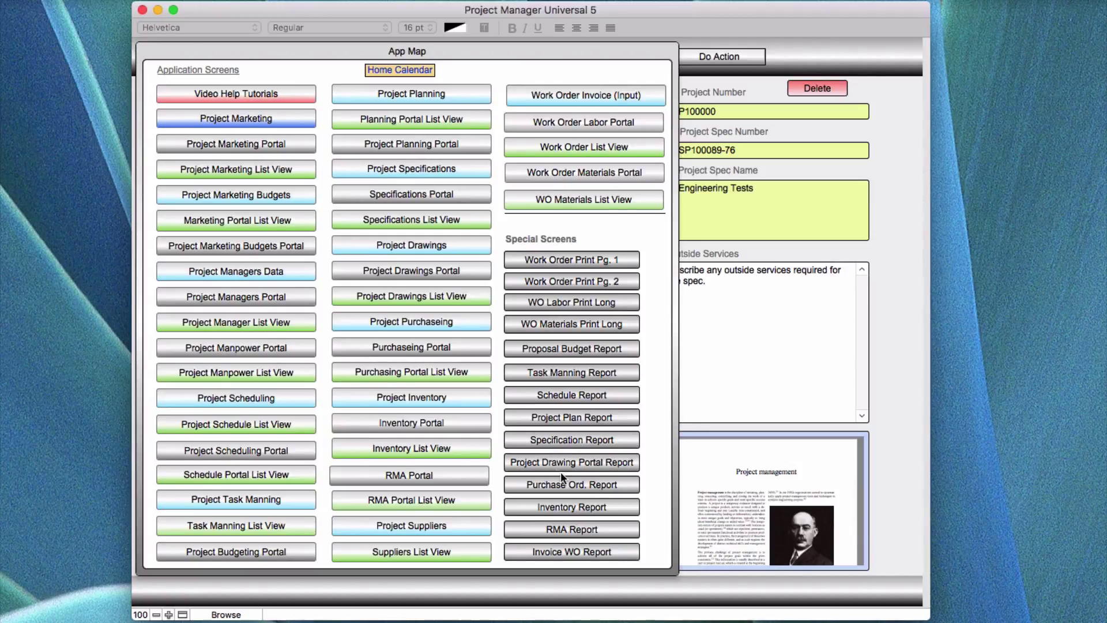
left_click(568, 465)
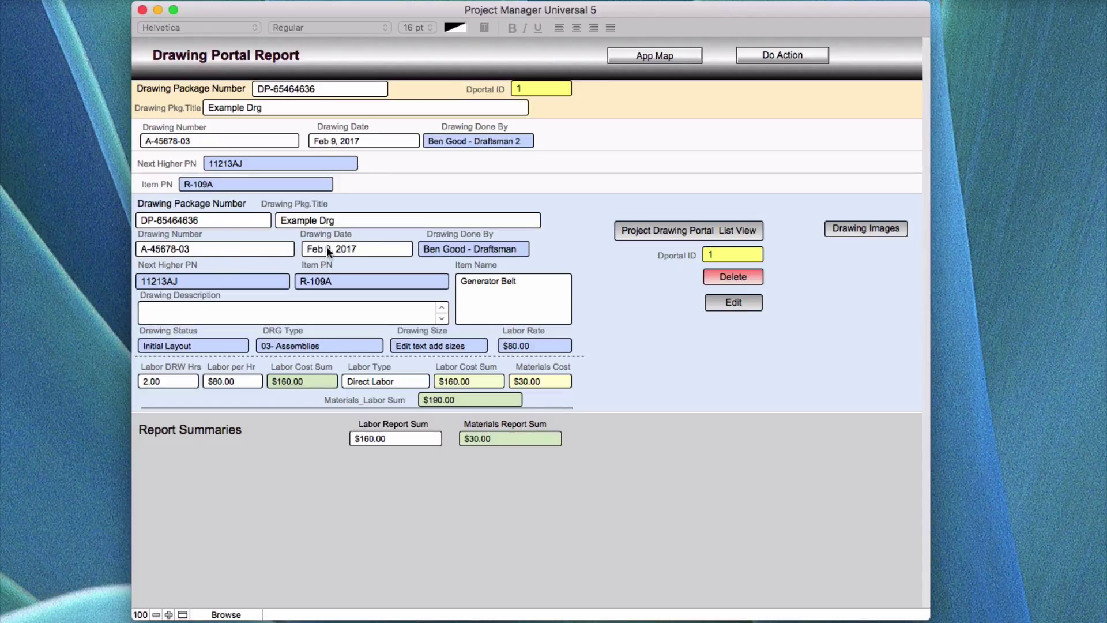
left_click(449, 248)
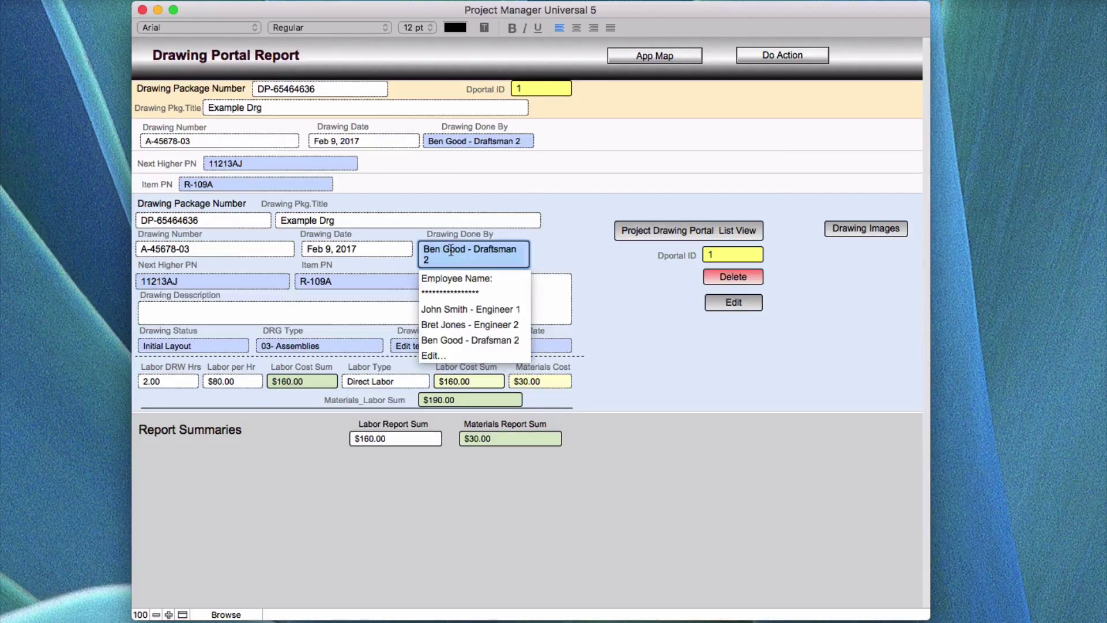
left_click(547, 245)
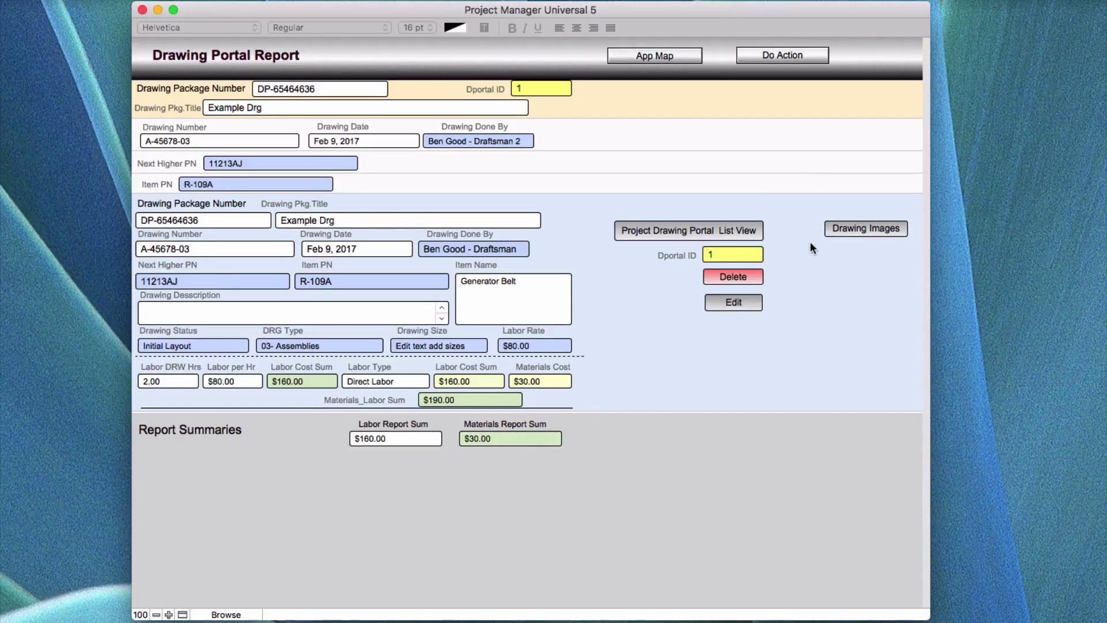
- Show the drawing's images, browse through the Drawing PDF, and review its viewing options without choosing one
left_click(858, 226)
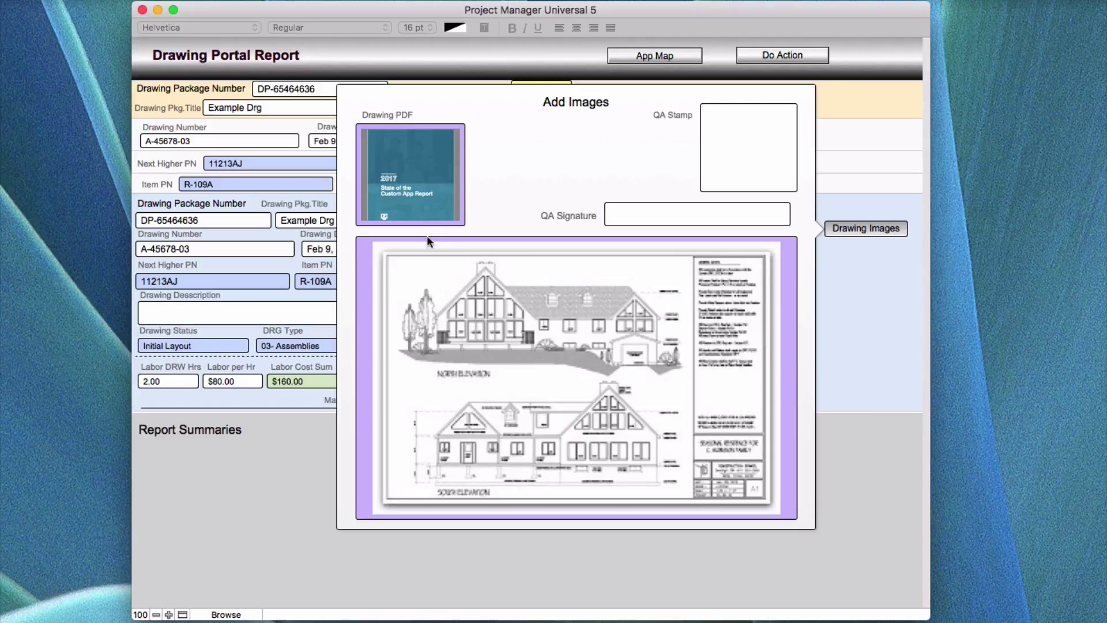
left_click(435, 188)
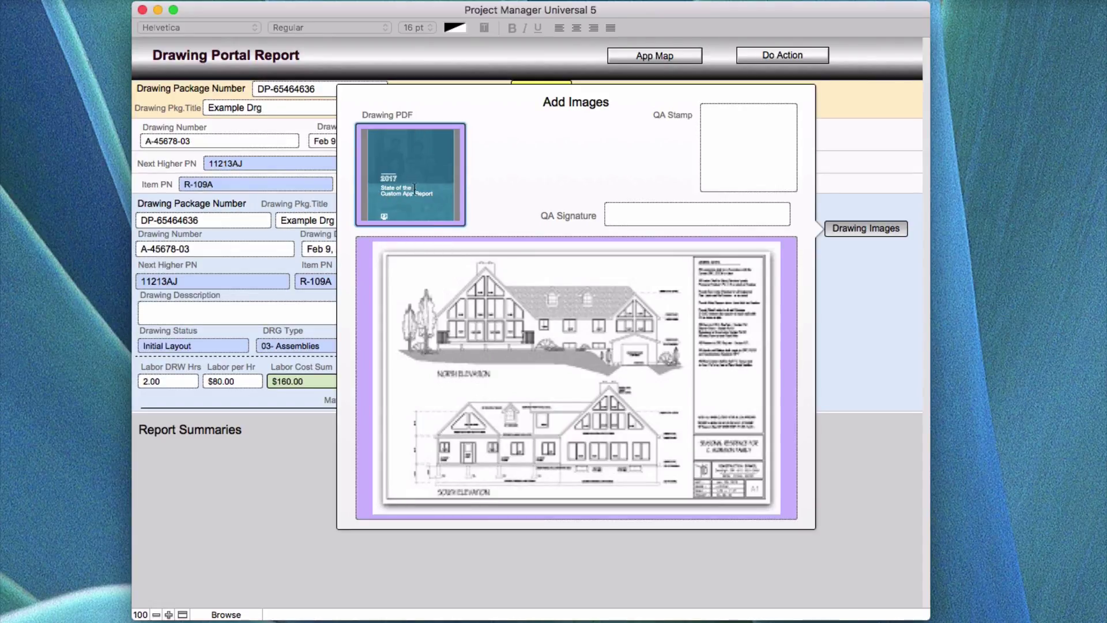
scroll(408, 166, "down", 5)
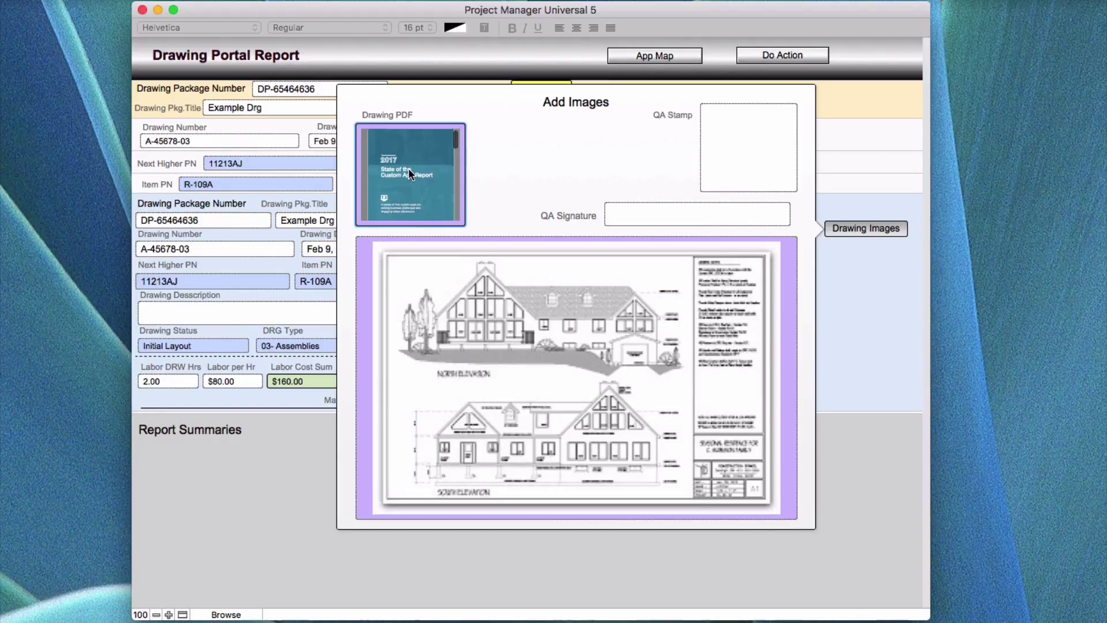
scroll(410, 173, "down", 8)
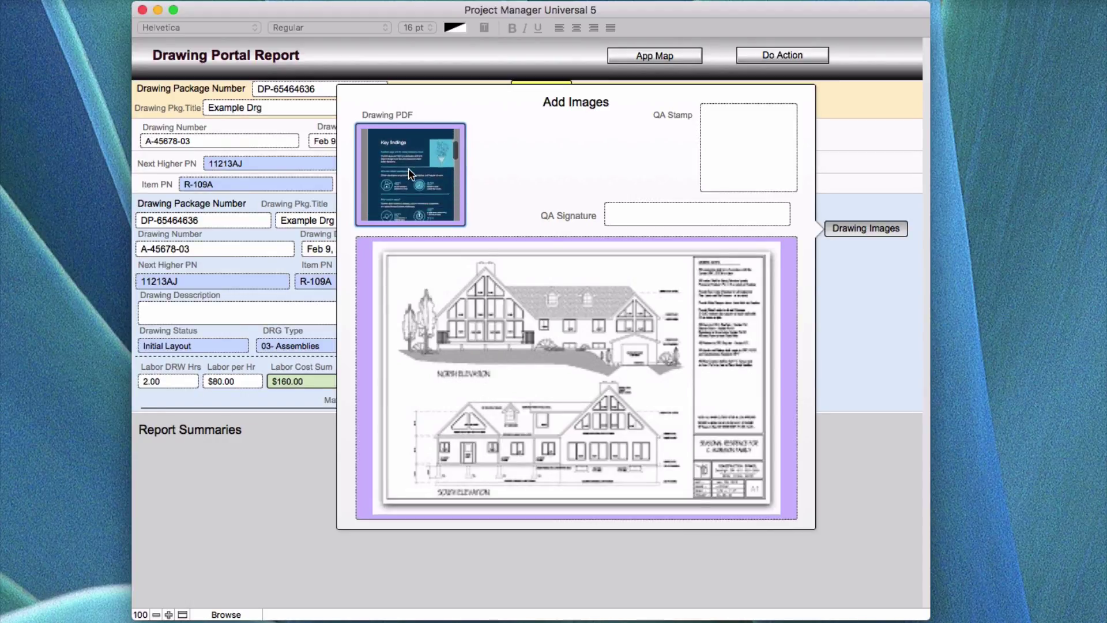
scroll(408, 168, "up", 12)
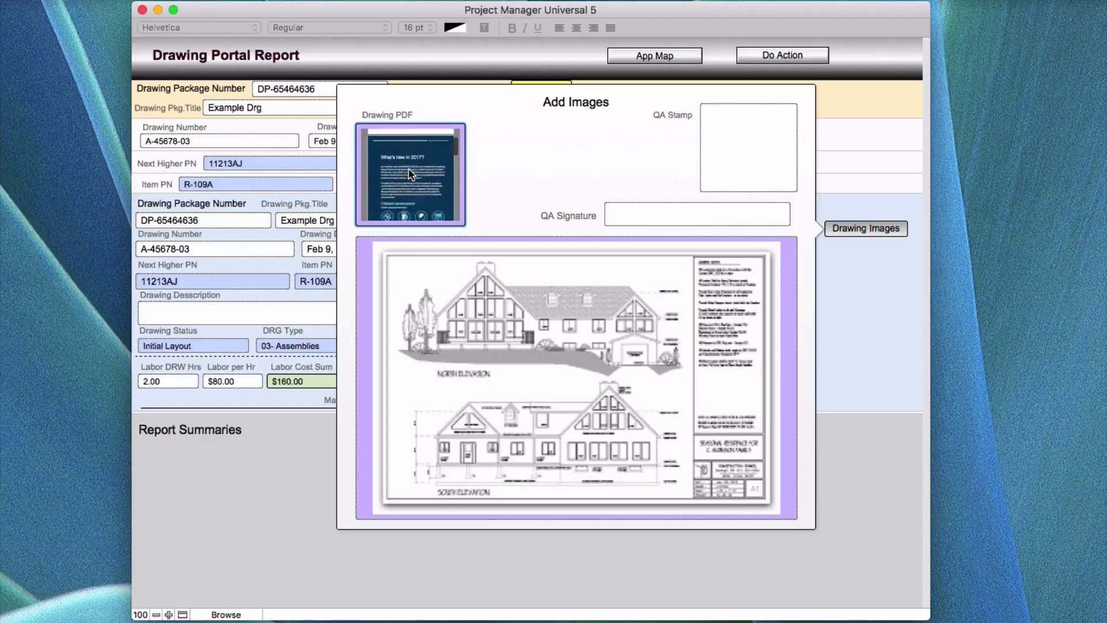
right_click(422, 216)
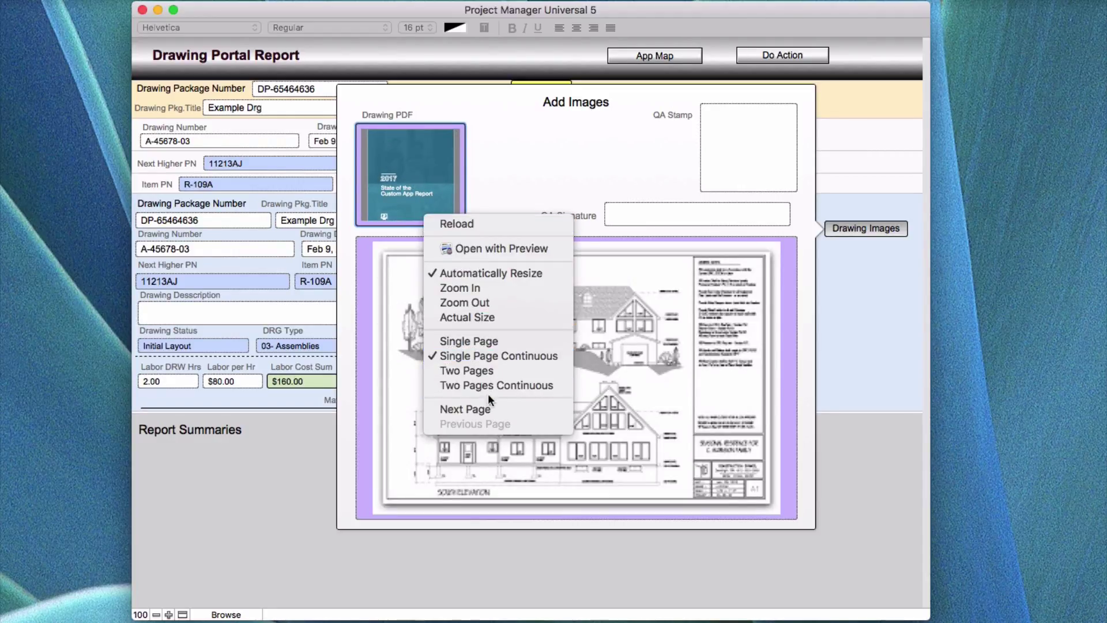
left_click(510, 185)
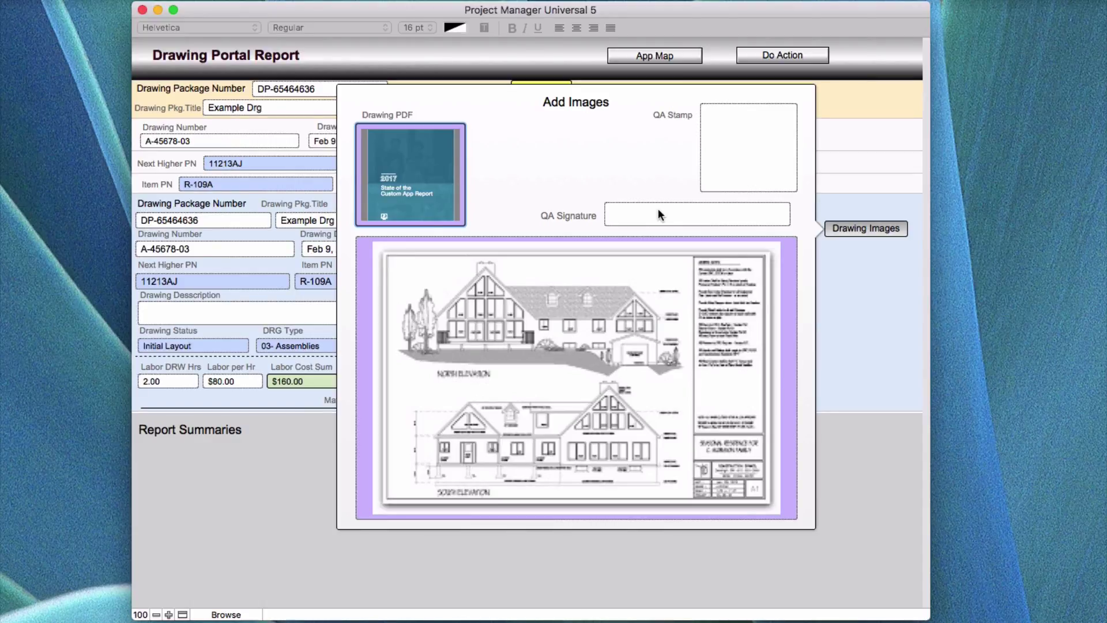
- Review the options for inserting a picture or file into the empty QA Stamp container without adding anything
right_click(728, 153)
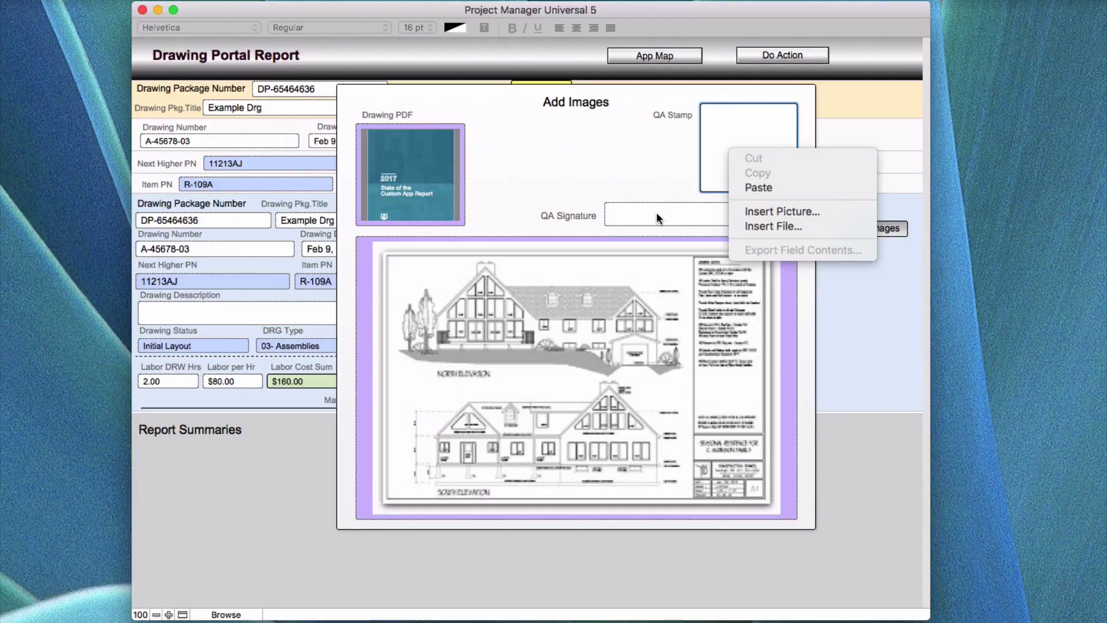
left_click(729, 155)
right_click(739, 149)
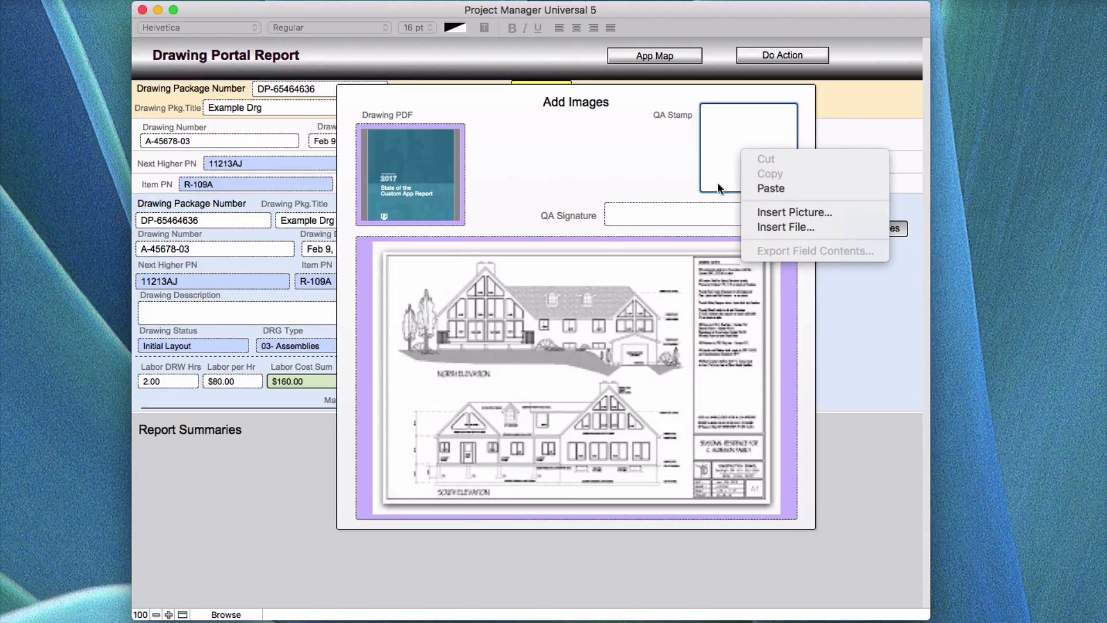
left_click(736, 132)
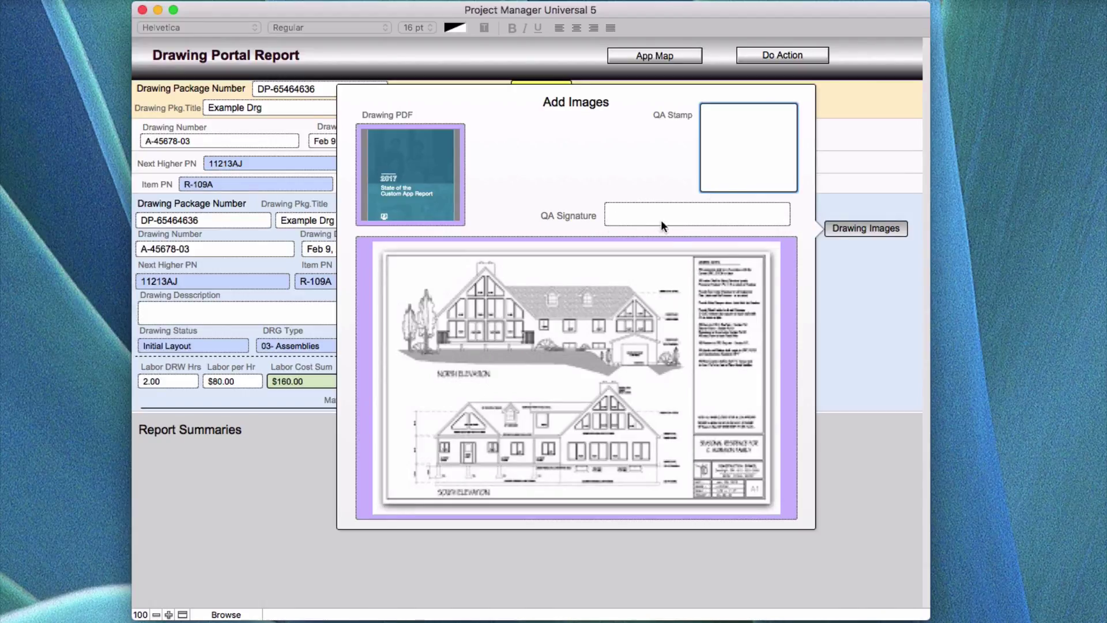
- Review the options for inserting a picture or file into the empty QA Signature container without adding anything, and close the drawing's images
right_click(680, 213)
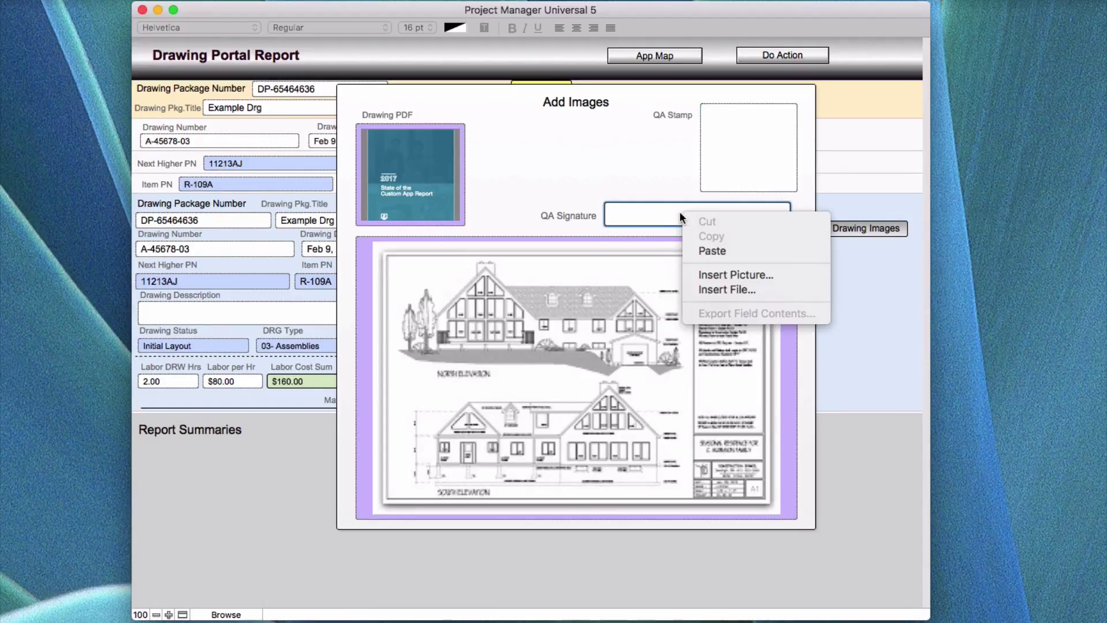
left_click(601, 199)
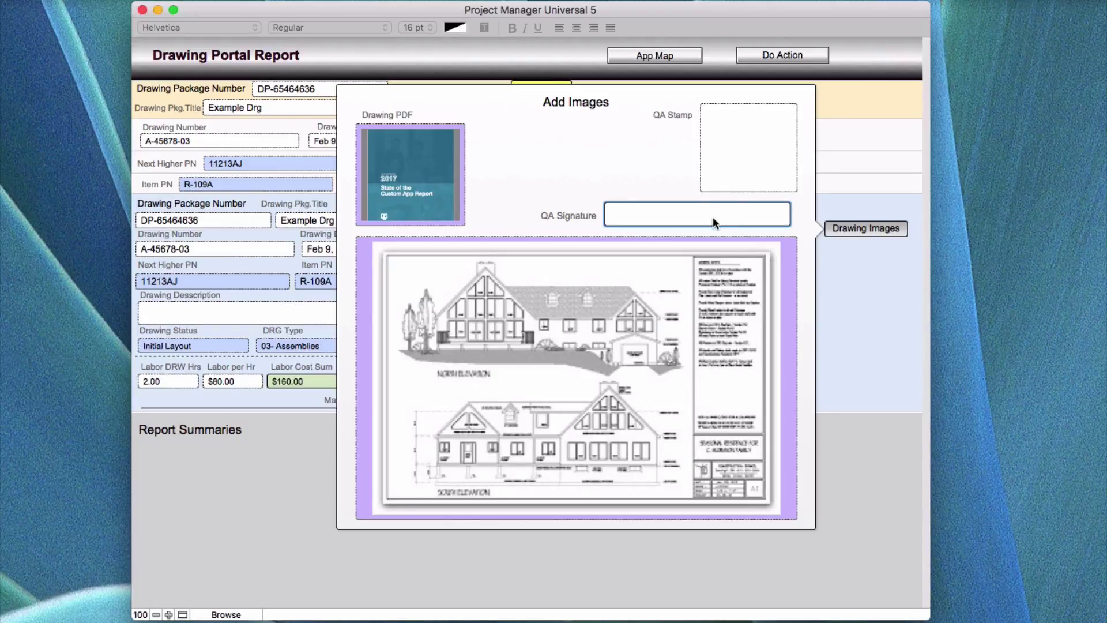
left_click(537, 156)
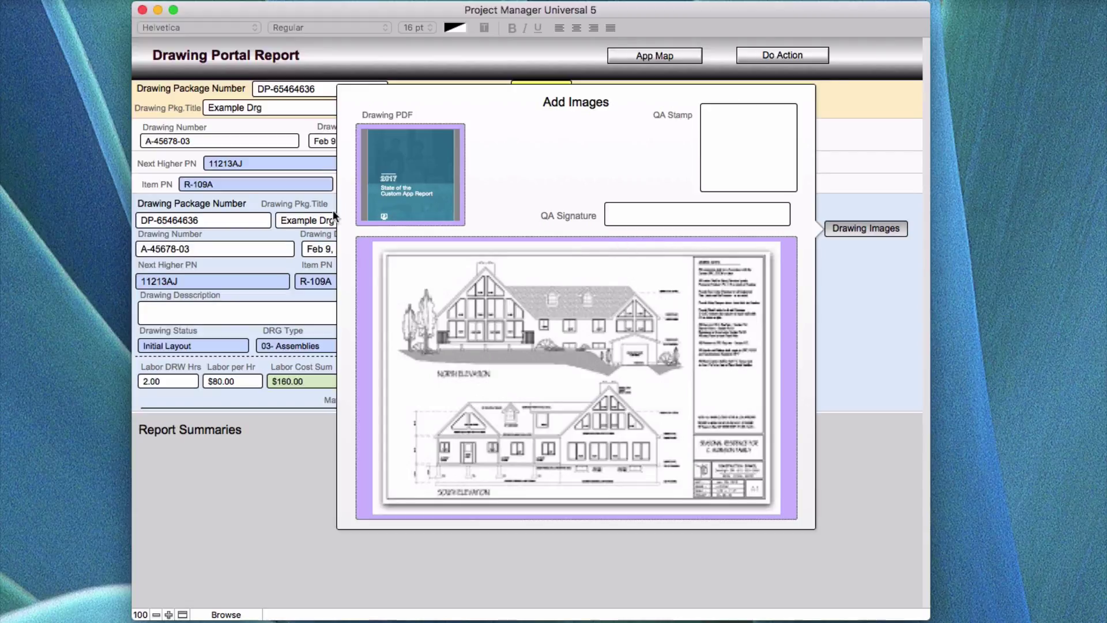
left_click(314, 198)
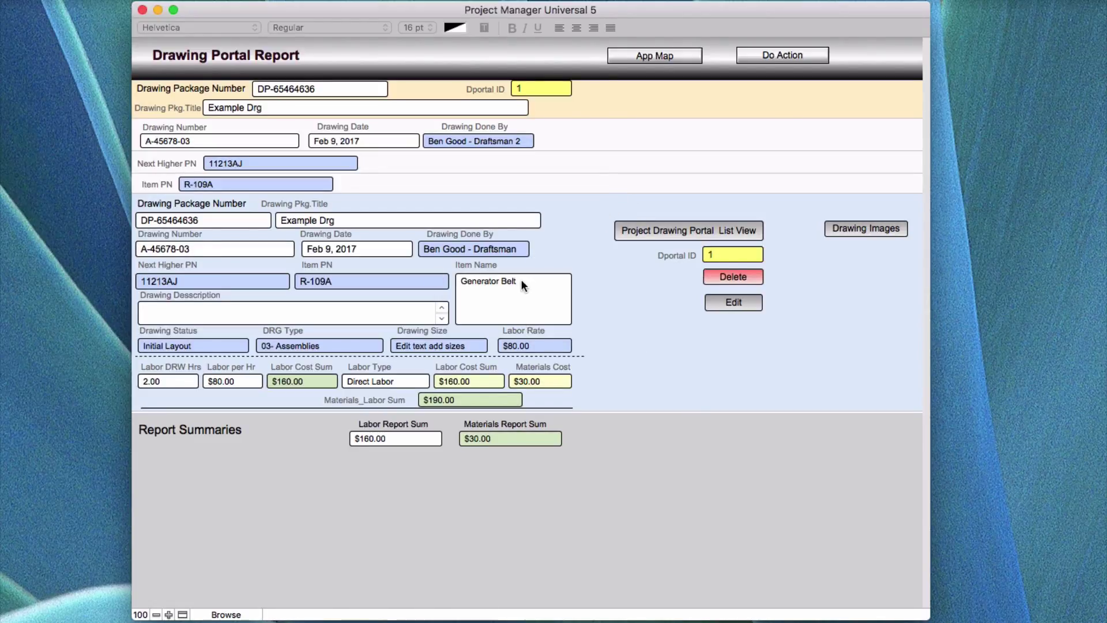
- Open the drawing in the Project Drawing Portal List View and look over its cost fields, PDF and image containers
left_click(649, 229)
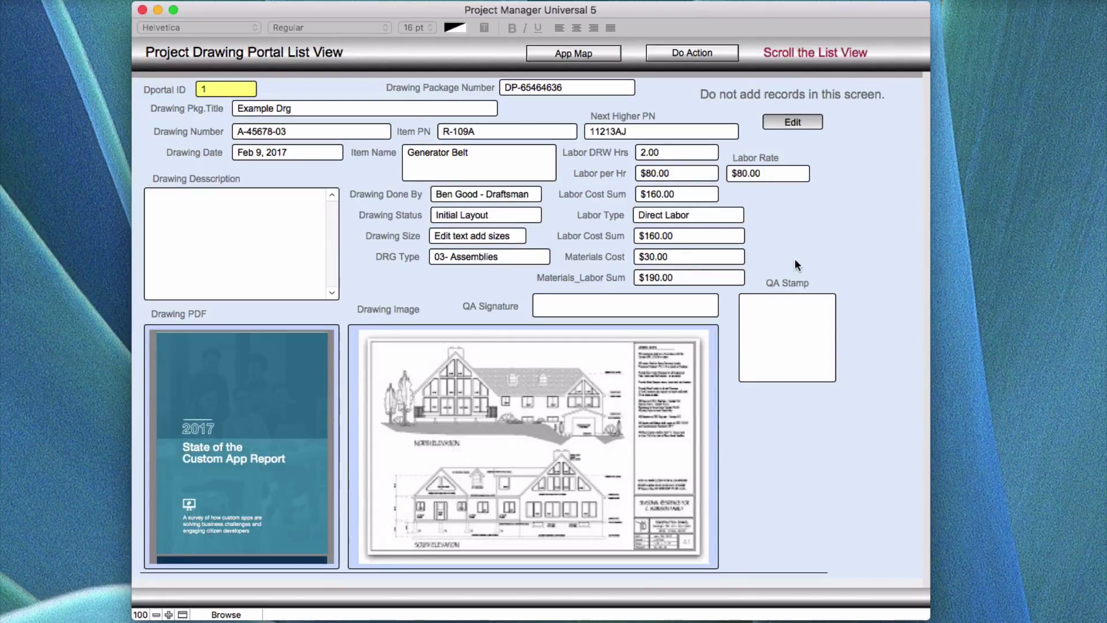
scroll(794, 260, "down", 1)
scroll(793, 258, "up", 1)
- Open the Purchase Order Report, view the Purchase Chart of purchases by date, and close the chart
left_click(572, 54)
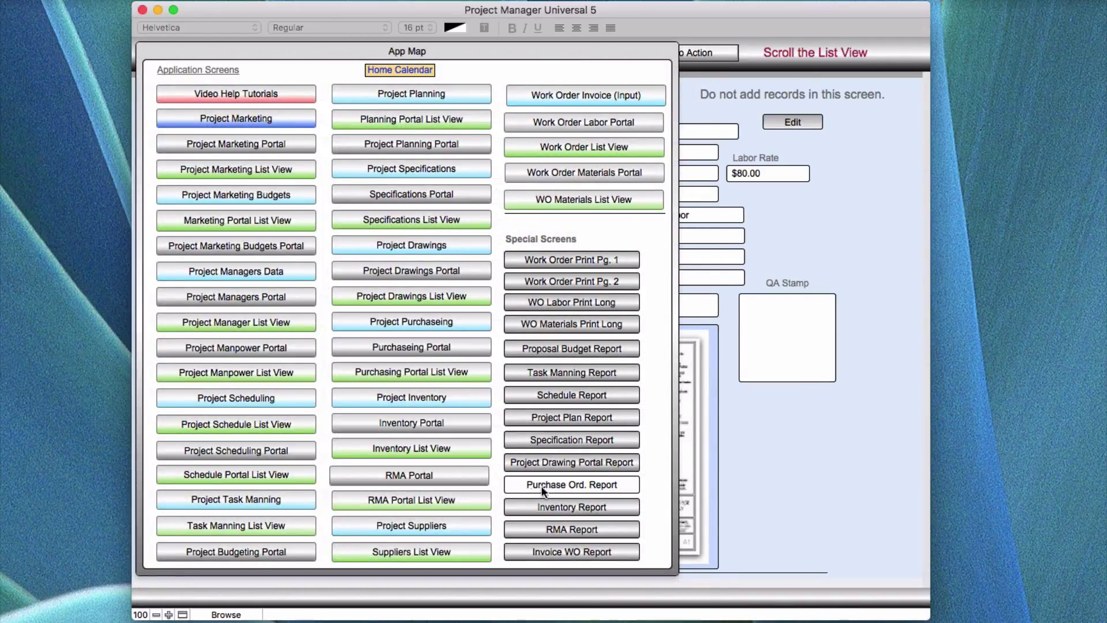
left_click(577, 484)
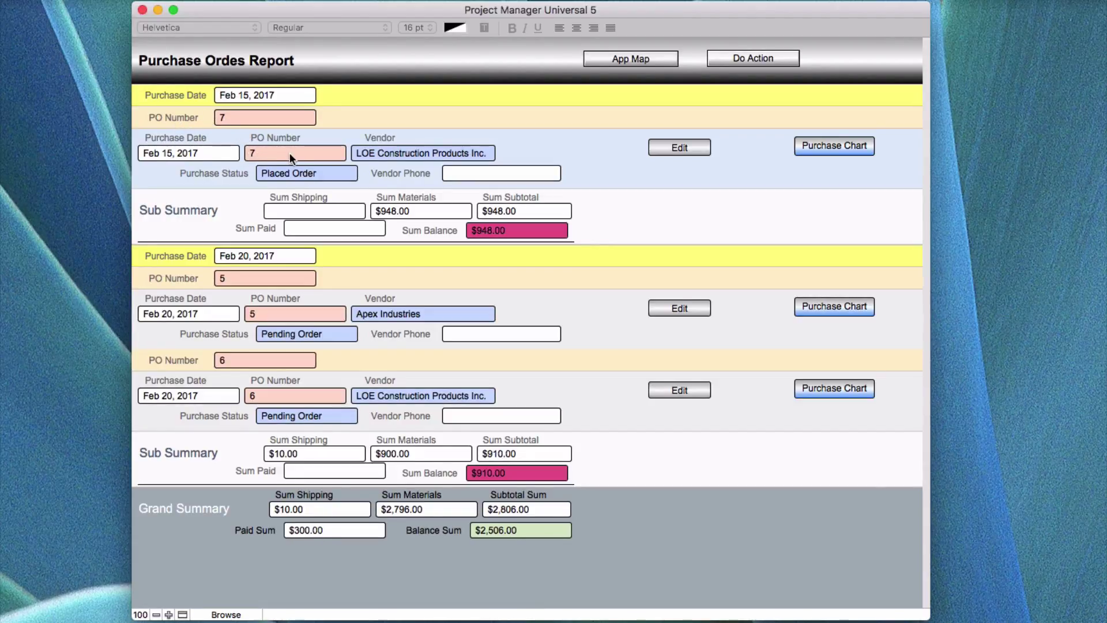
left_click(818, 147)
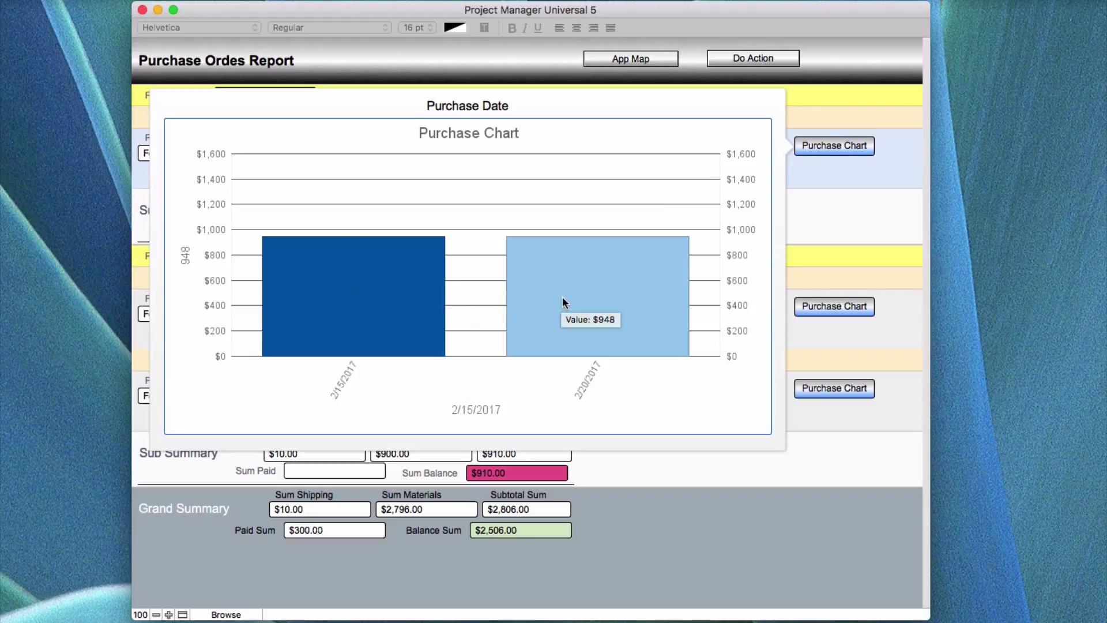
left_click(821, 339)
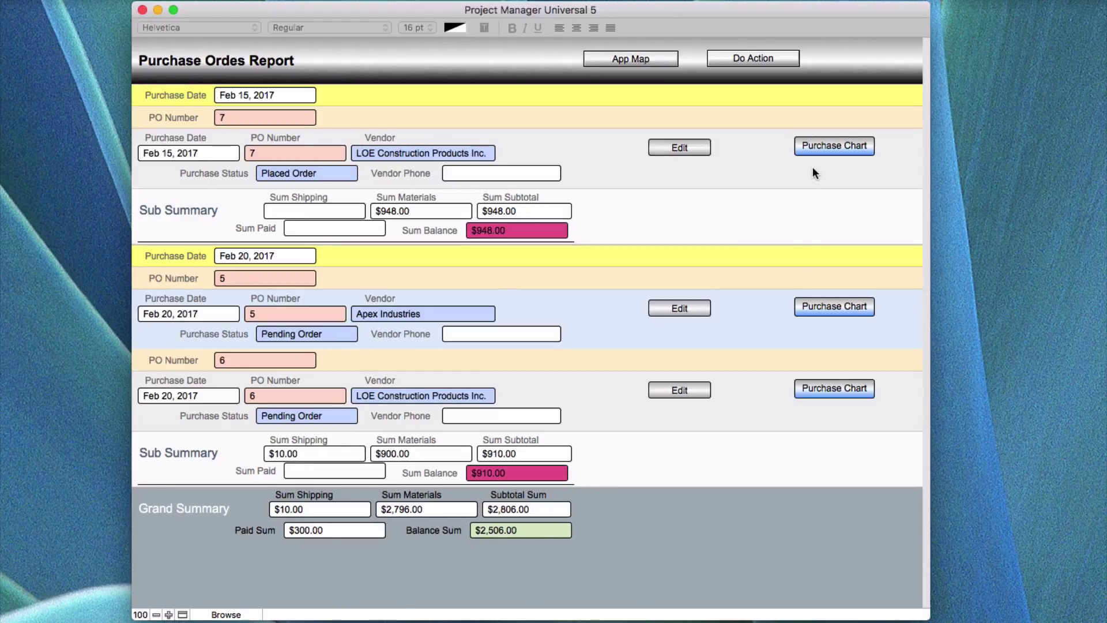
- Open the Feb 15, 2017 purchase order for editing, and follow part 11213AJ to its Project Inventory record
left_click(676, 149)
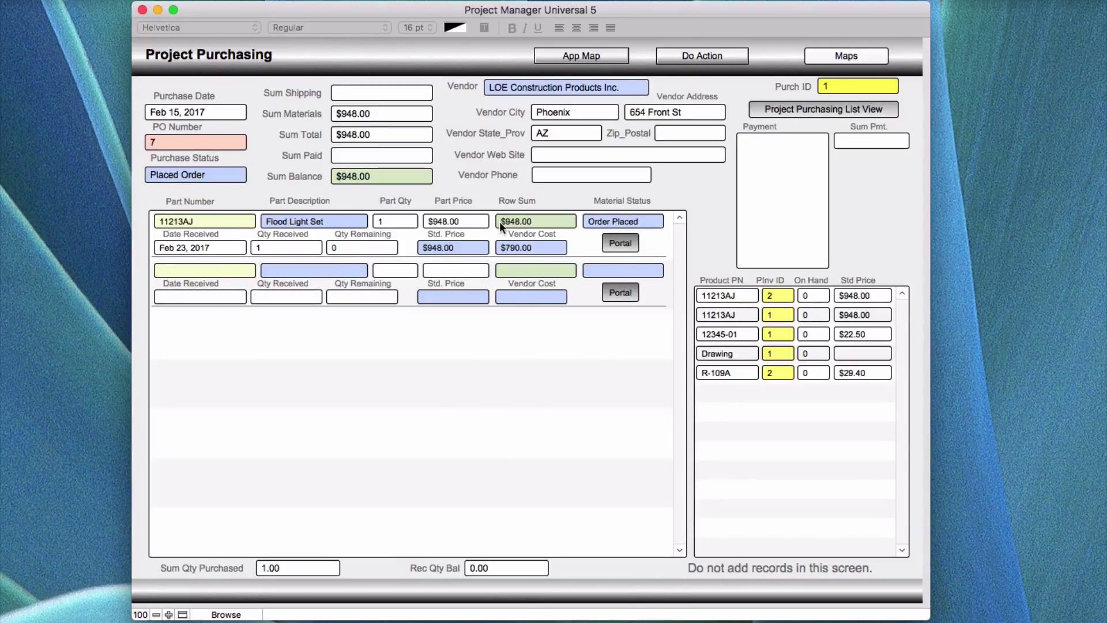
left_click(726, 295)
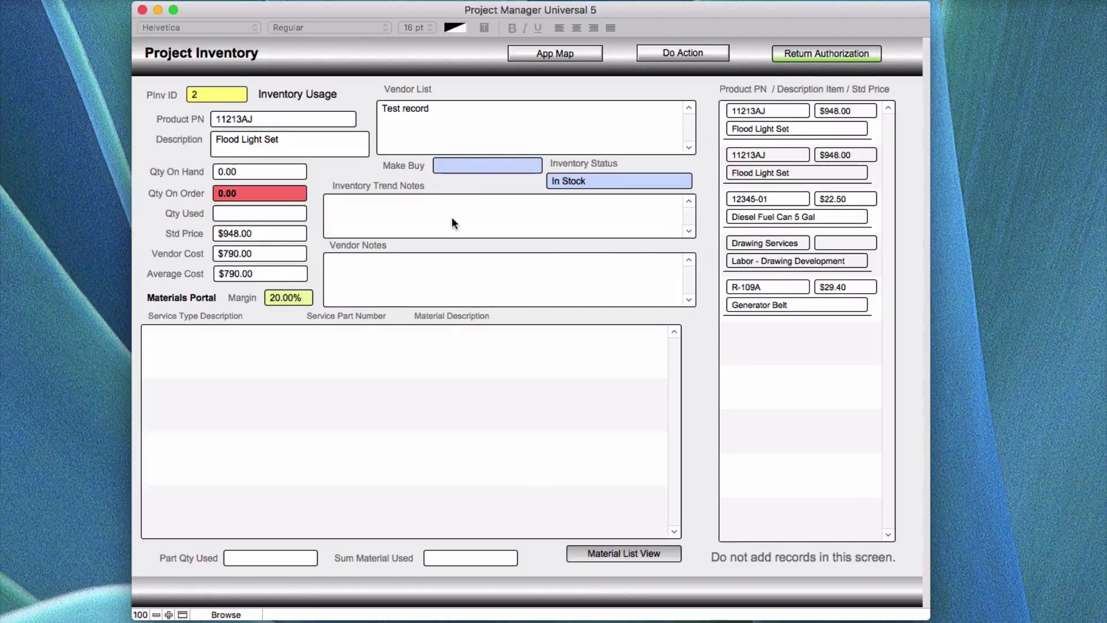
scroll(452, 216, "down", 1)
scroll(452, 221, "up", 1)
- Open the RMA Report and open the Apex Industries return dated Feb 13, 2017 for editing in the RMA Portal
left_click(561, 55)
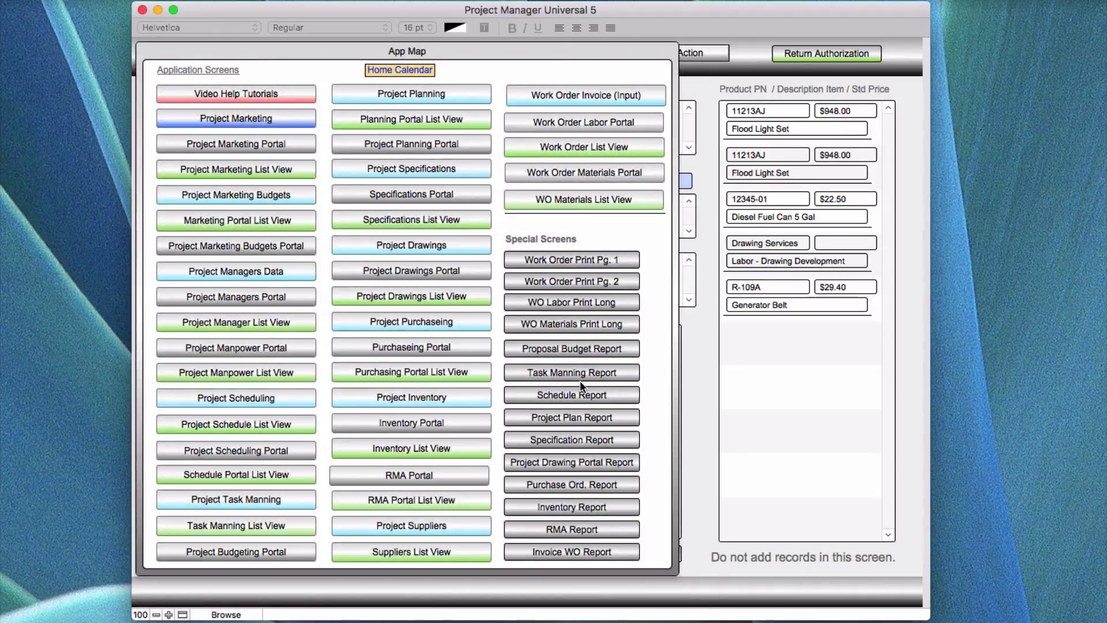
left_click(571, 526)
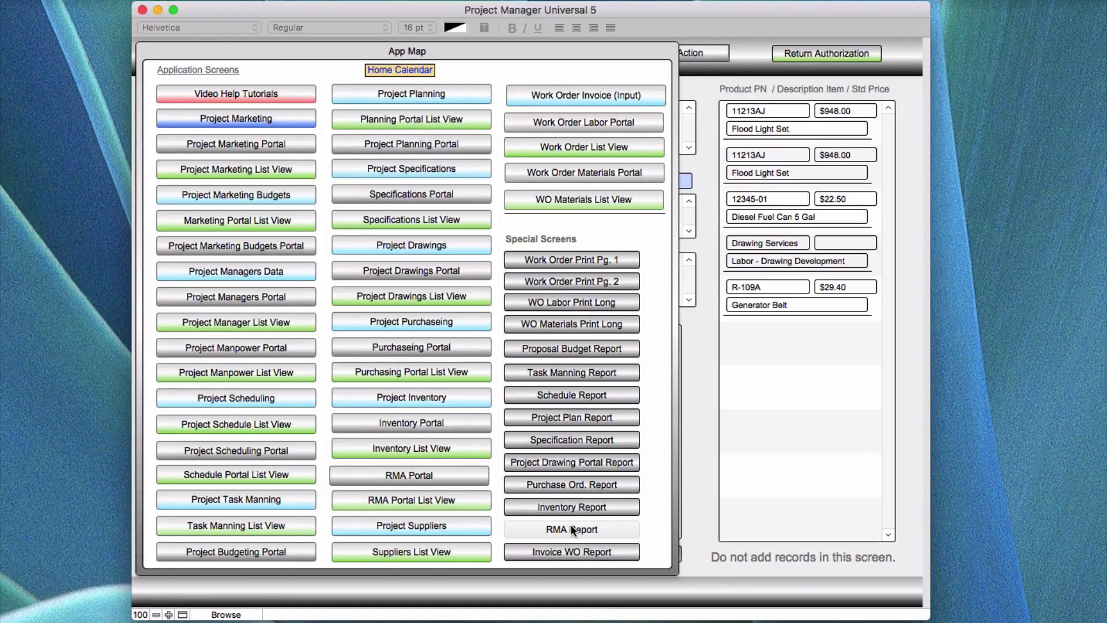
left_click(828, 66)
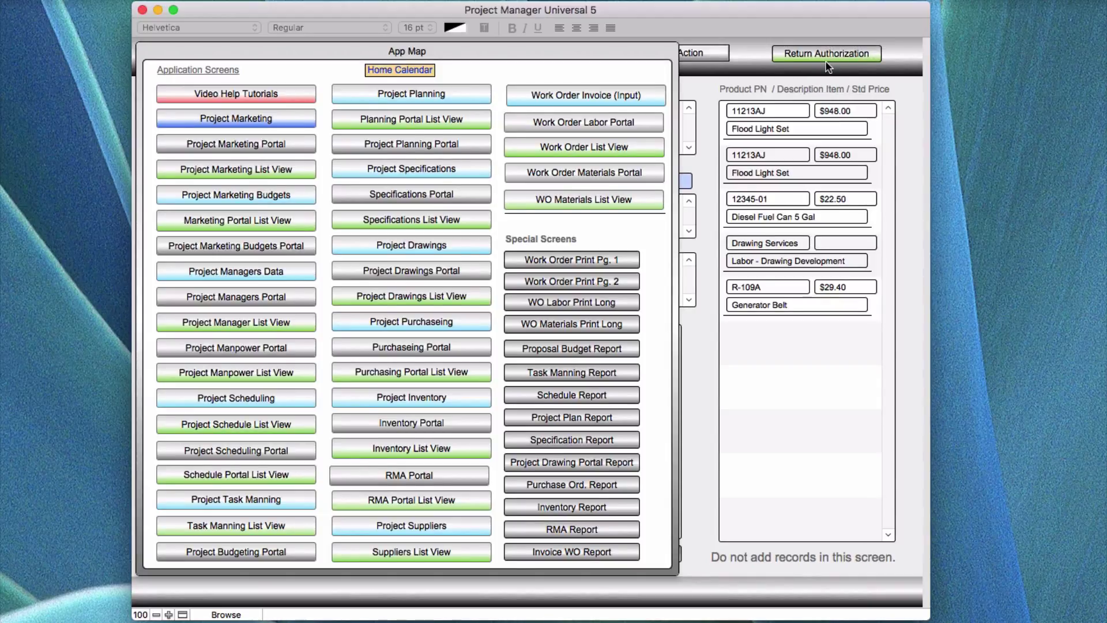
left_click(570, 528)
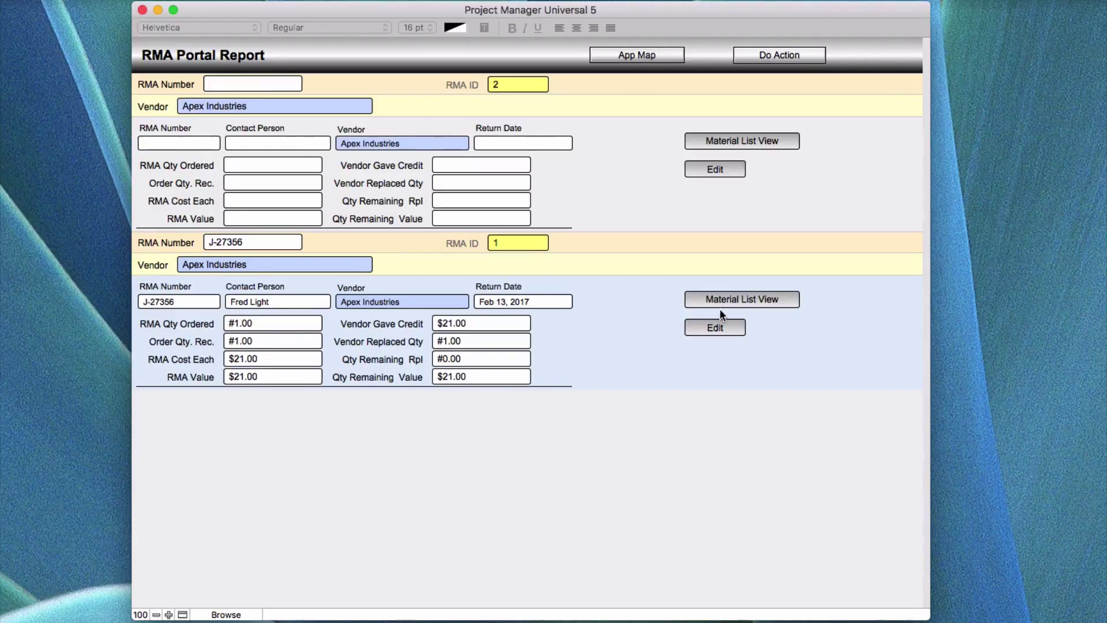
left_click(714, 327)
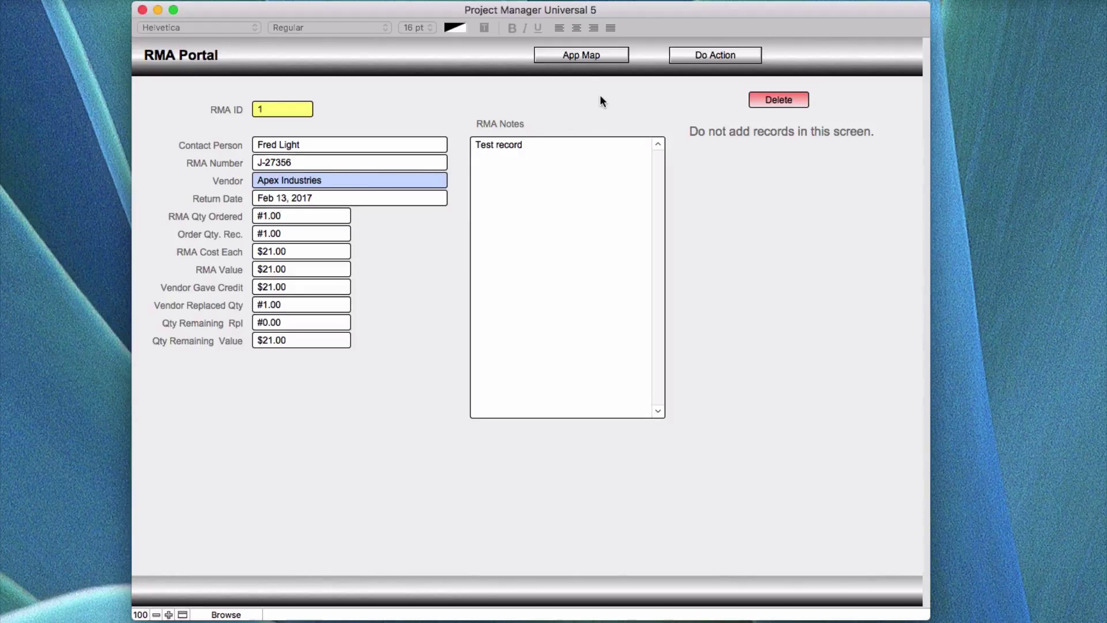
- Open the Invoice WO Report and review its work order records, record actions and grand totals
left_click(593, 53)
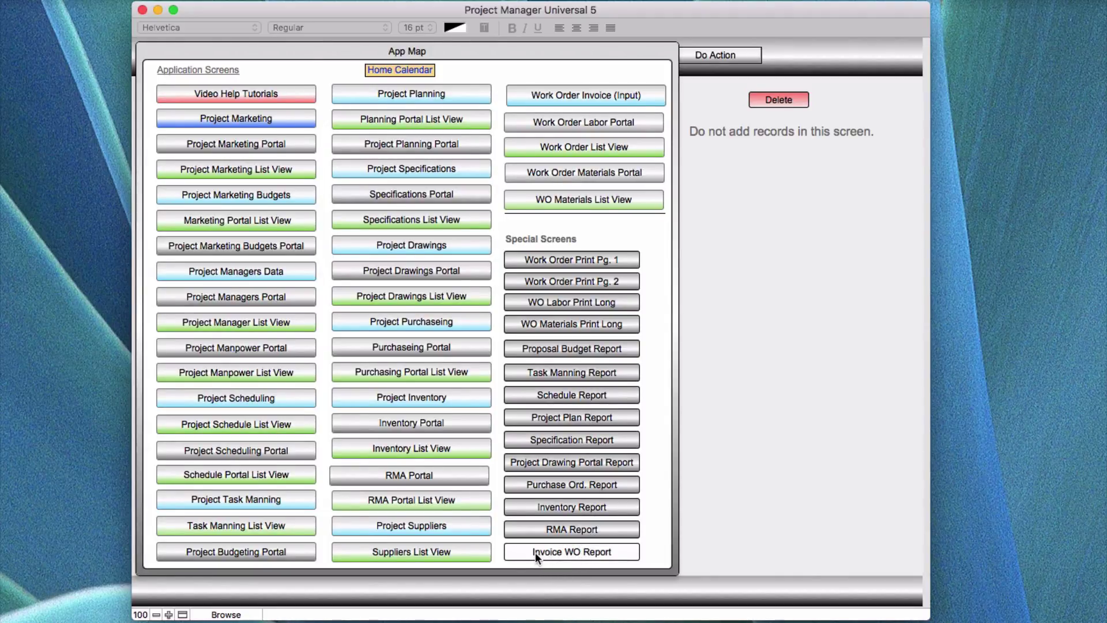
left_click(574, 553)
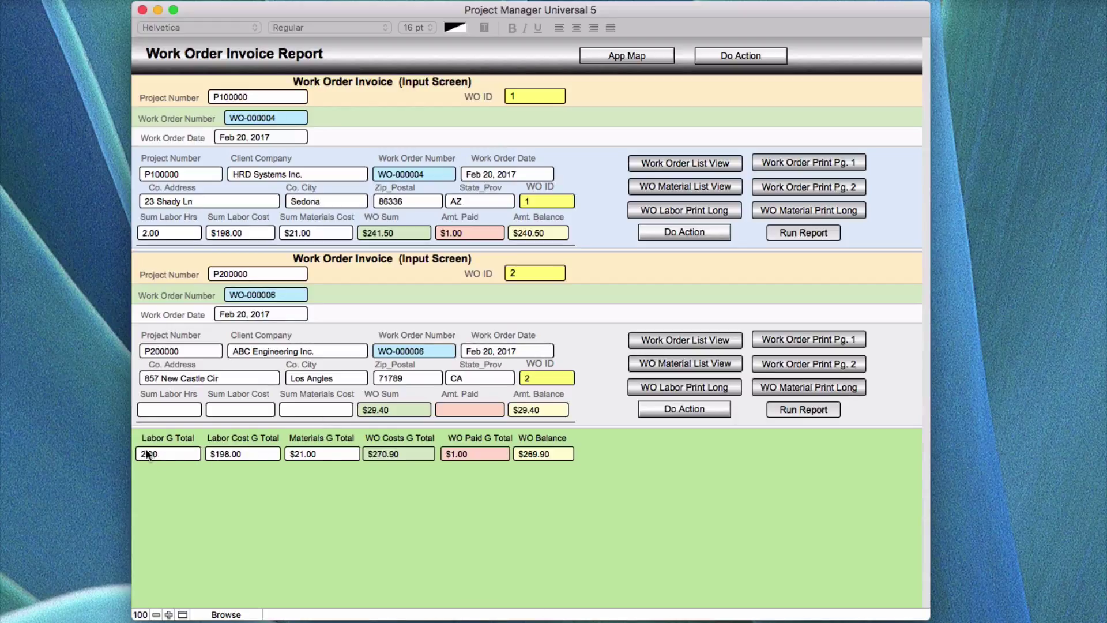
- Try the comparison operators = and <= in the Work Order Date of the ABC Engineering Inc. work order, and discard the entry
left_click(518, 350)
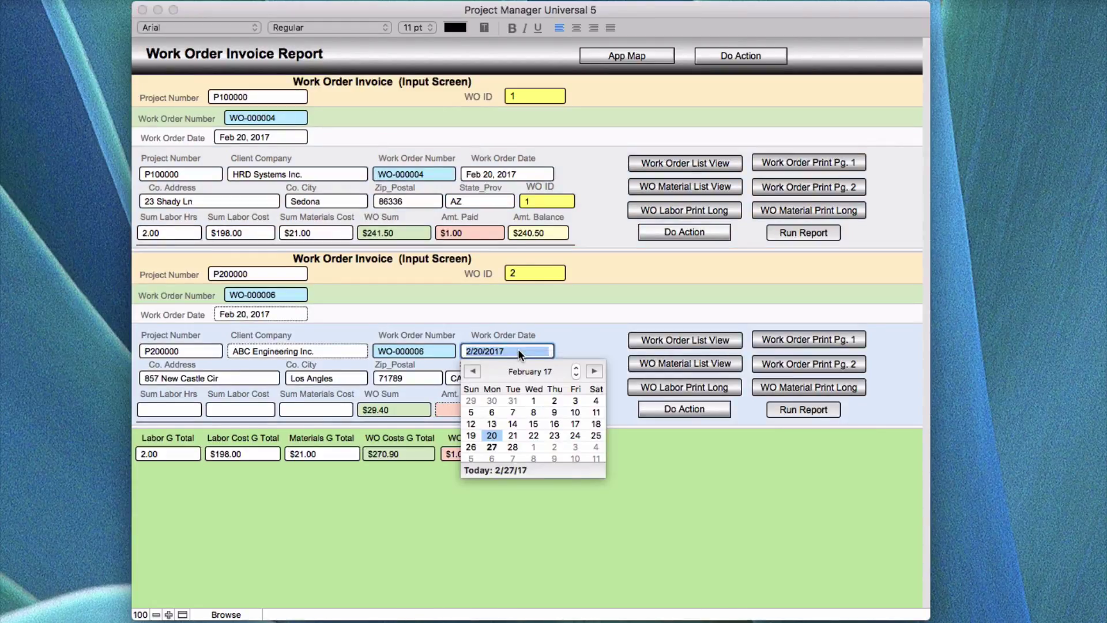
left_click(516, 348)
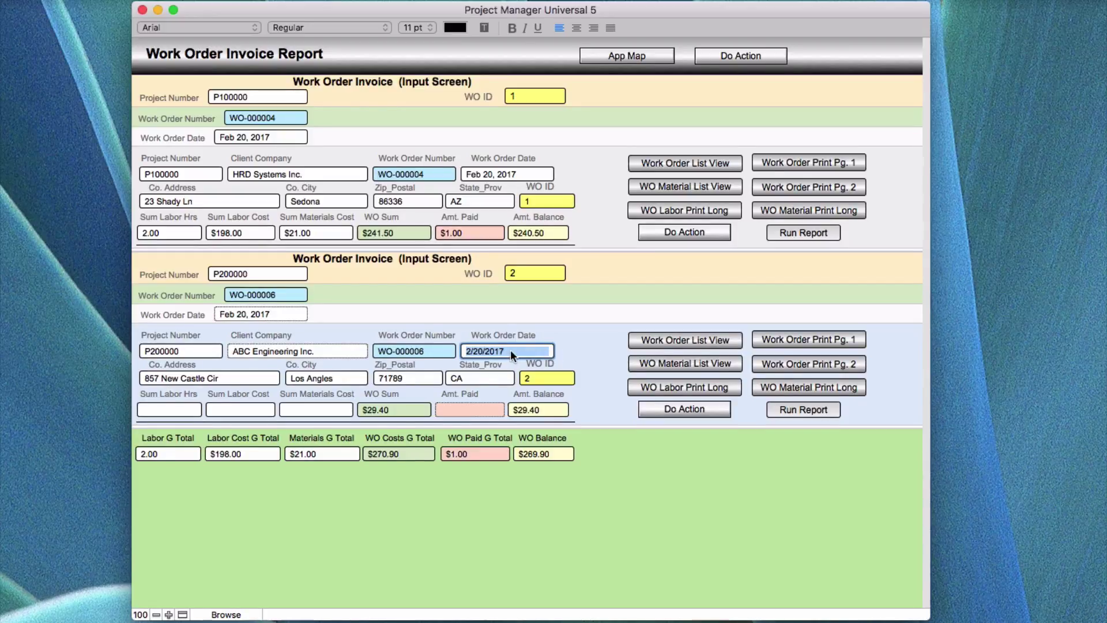
key("BackSpace")
type("=  <=")
left_click_drag(519, 351, 452, 353)
left_click(577, 355)
left_click(690, 256)
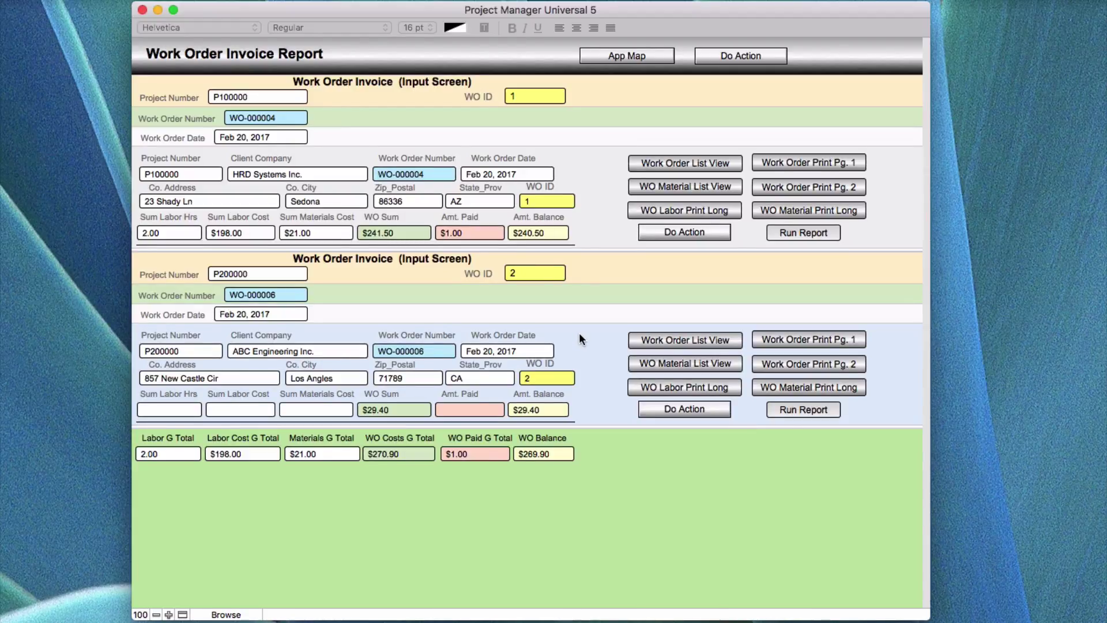
- Review the Special Screens list in the App Map and return to the Work Order Invoice Report
left_click(621, 56)
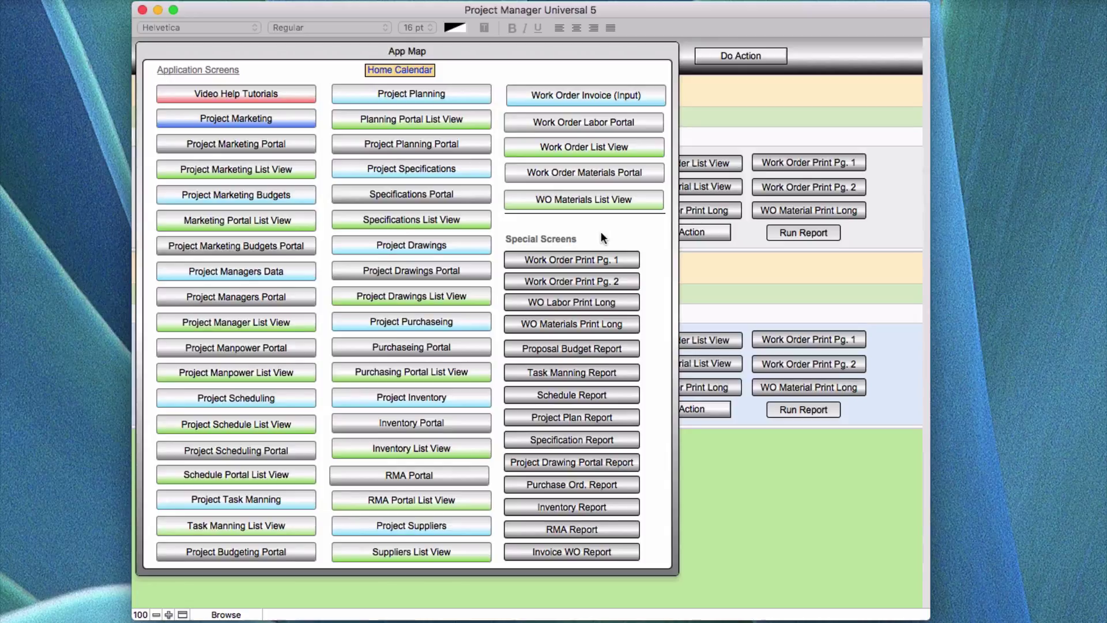
left_click(718, 275)
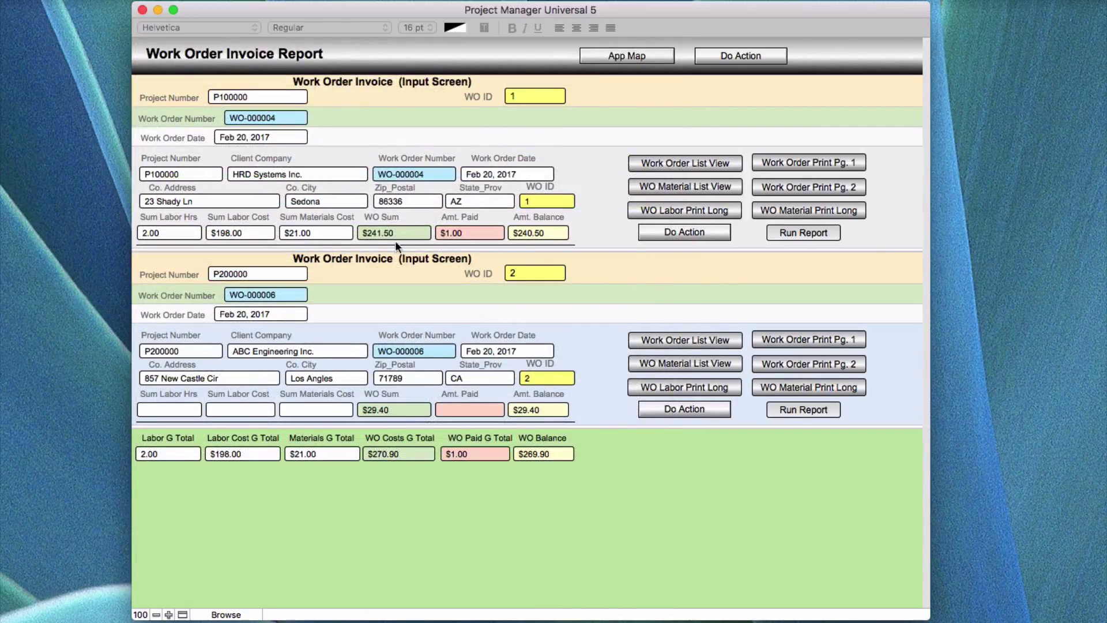